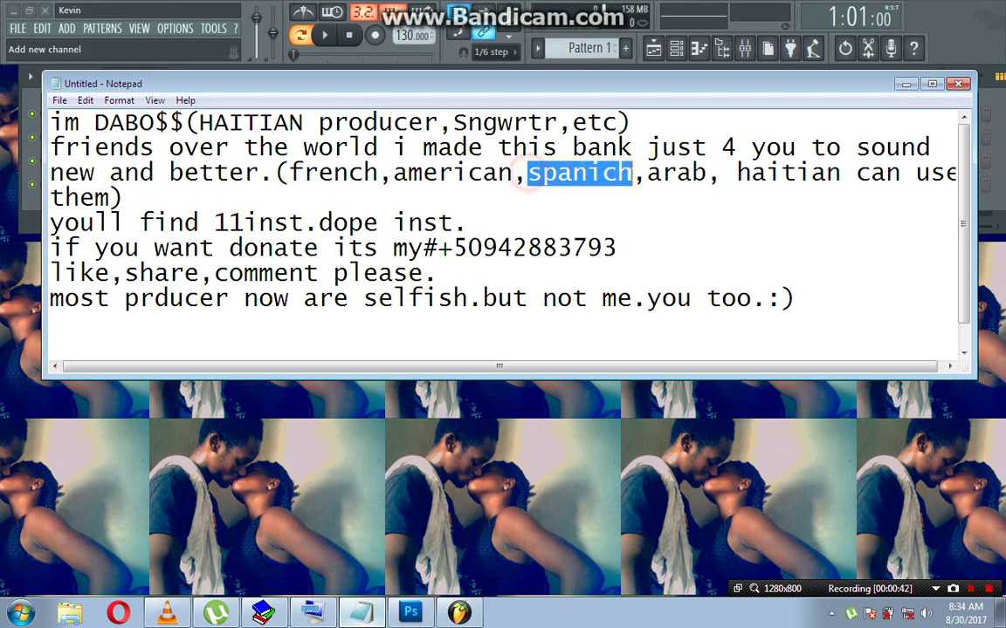
Highlight the note's passages about the intended nationalities, the 11 instruments and the donation number for reading.
double_click(649, 174)
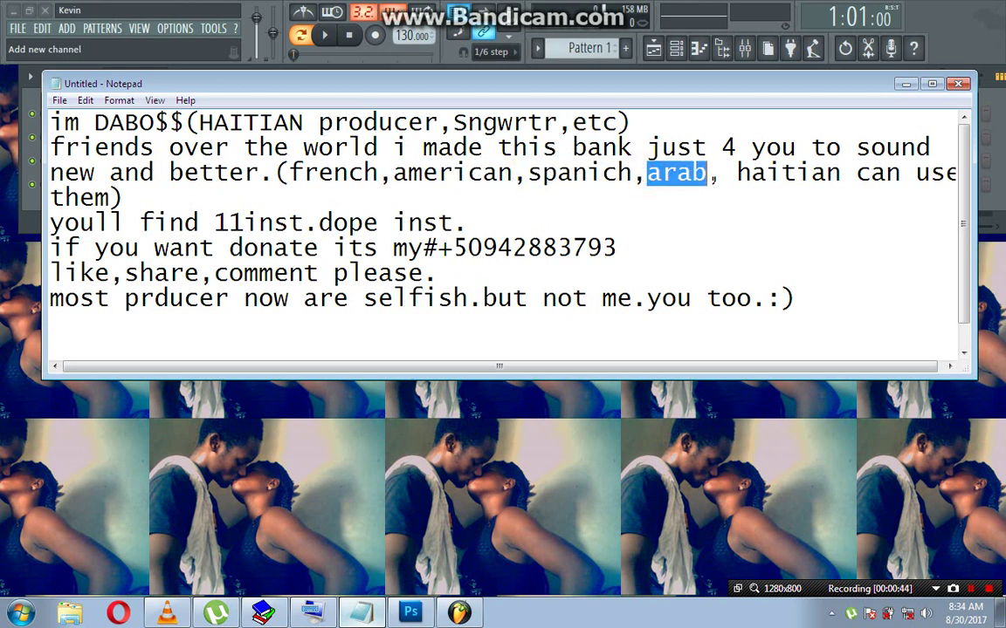
left_click_drag(732, 174, 956, 173)
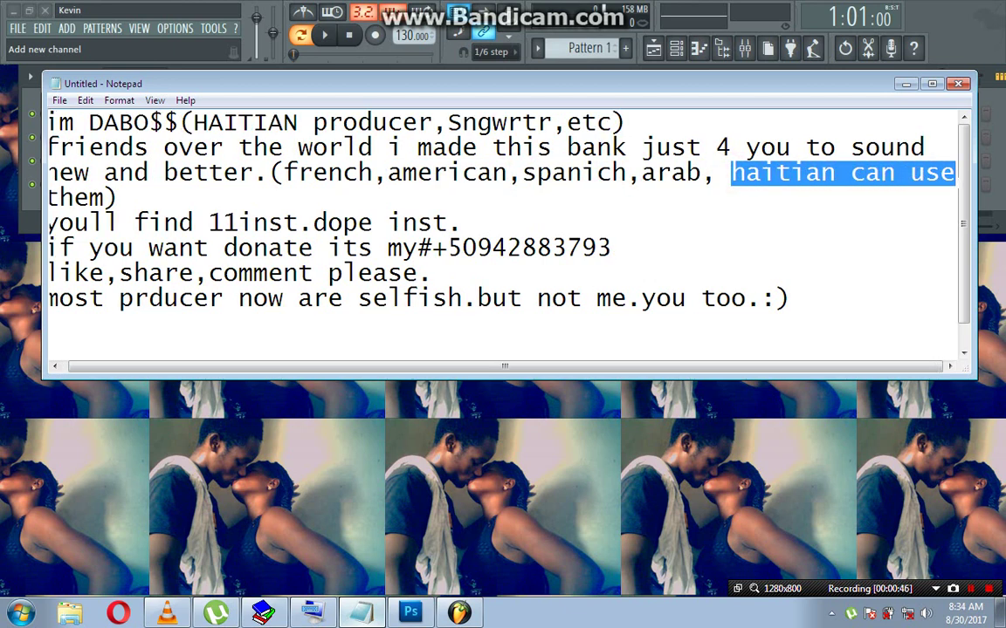
left_click_drag(117, 197, 463, 230)
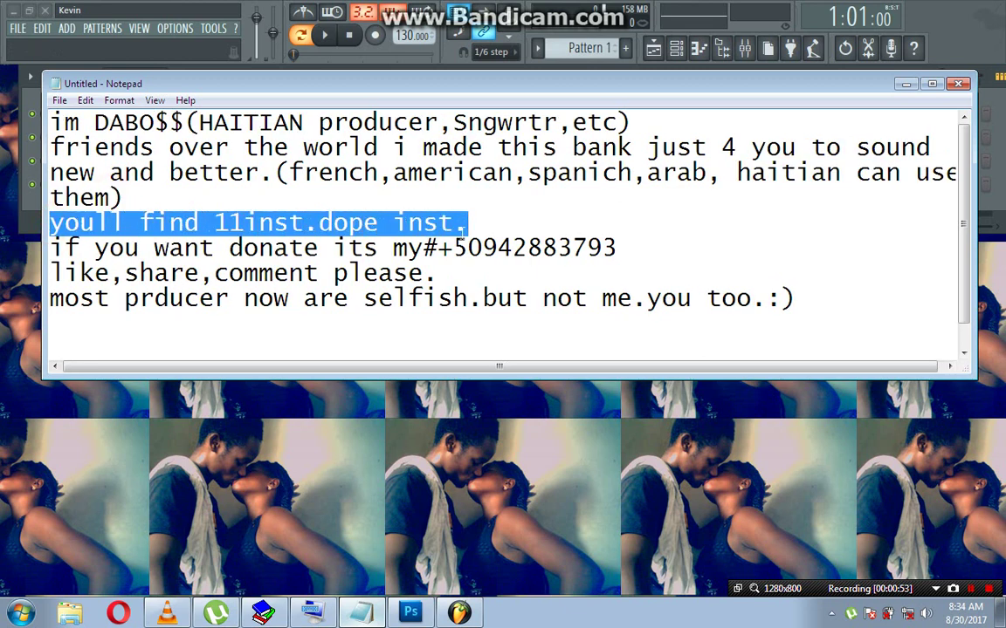
left_click_drag(616, 249, 180, 226)
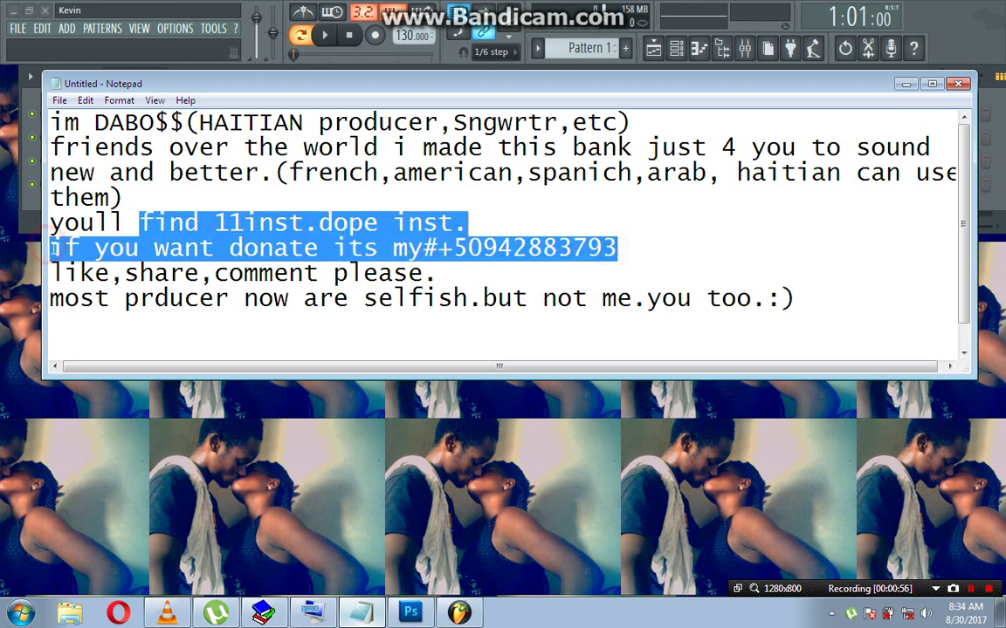
left_click_drag(49, 249, 572, 251)
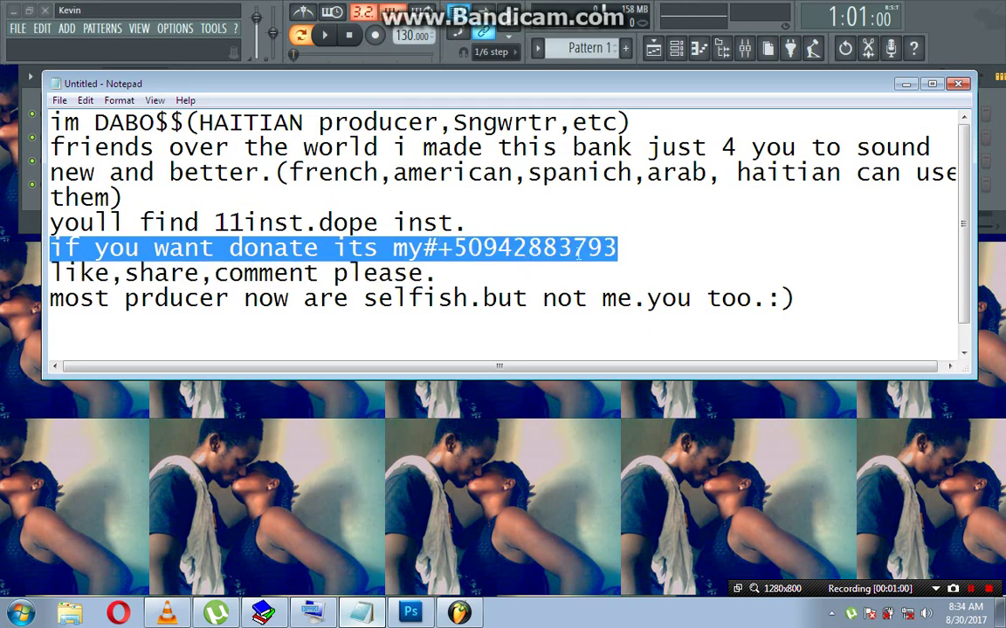
Append ",WHATSAPP" to the phone number in the note's donation line and highlight the closing lines below it.
left_click(623, 252)
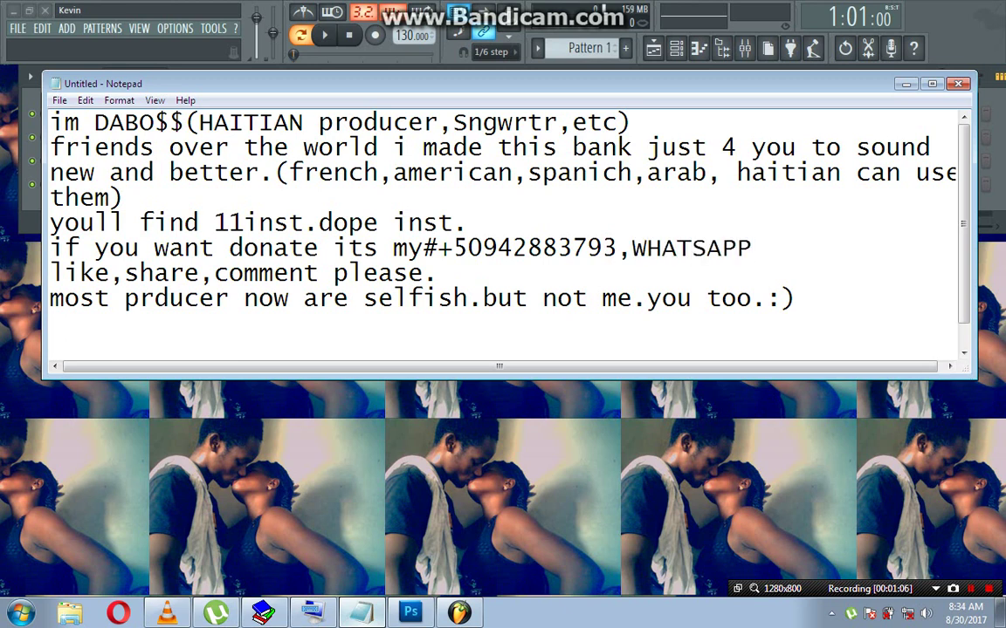
left_click_drag(751, 247, 618, 252)
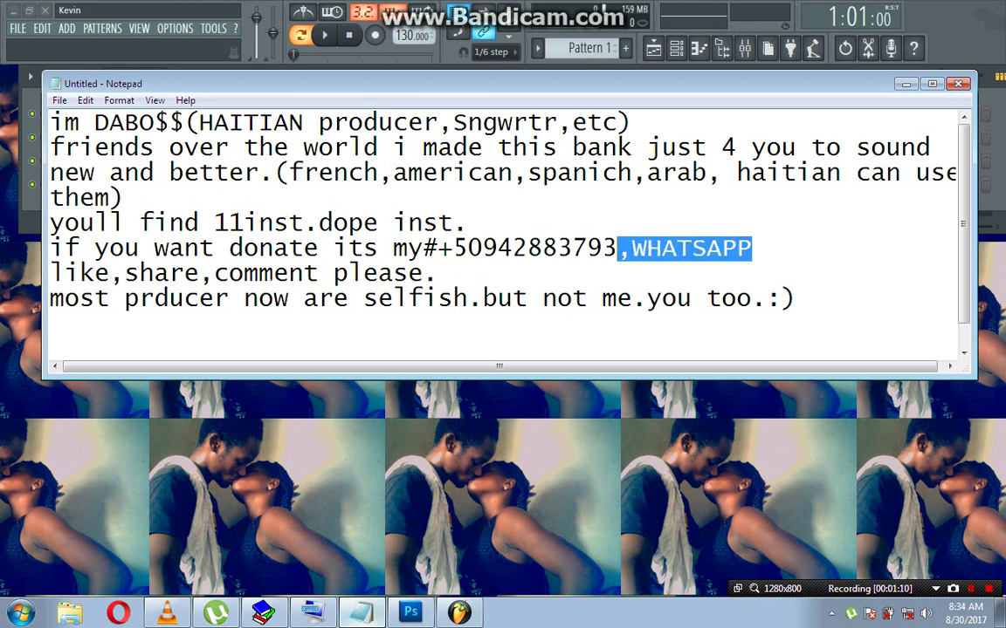
left_click_drag(50, 273, 436, 273)
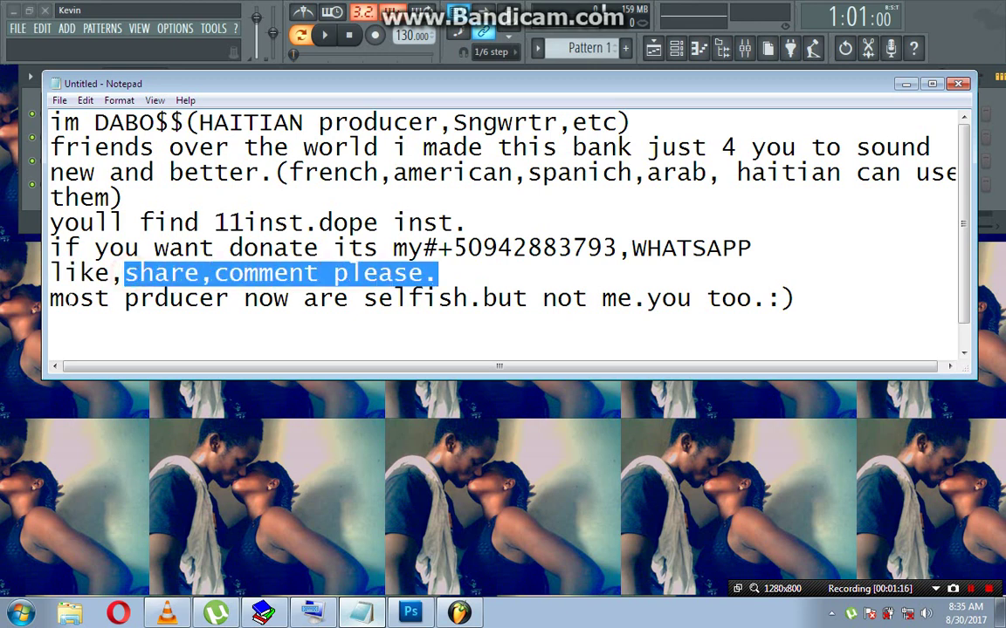
left_click_drag(50, 299, 779, 298)
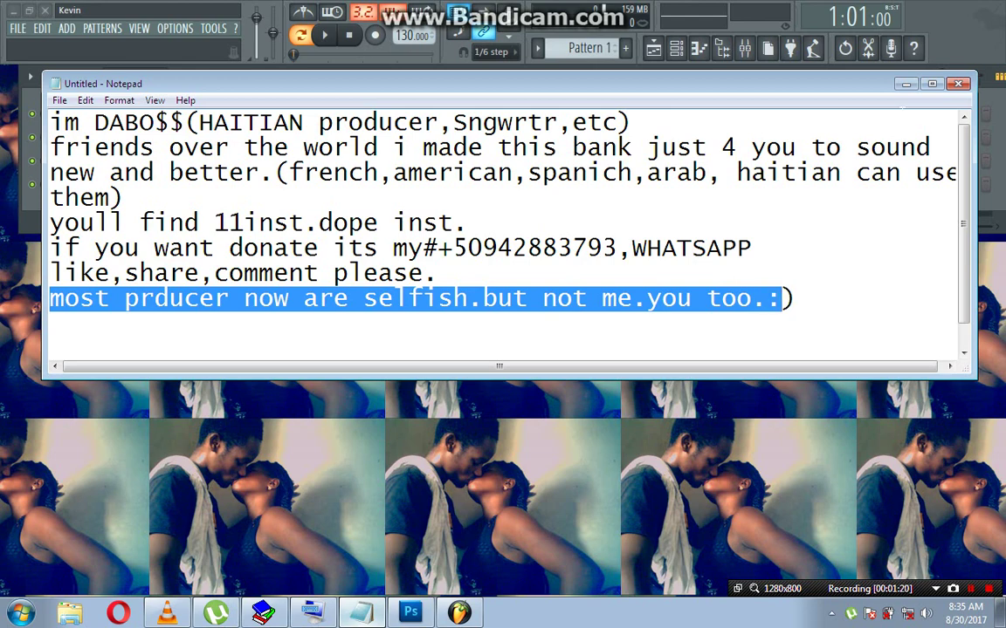
Minimize the note and add an M1 synth channel to the FL Studio channel rack.
left_click(908, 85)
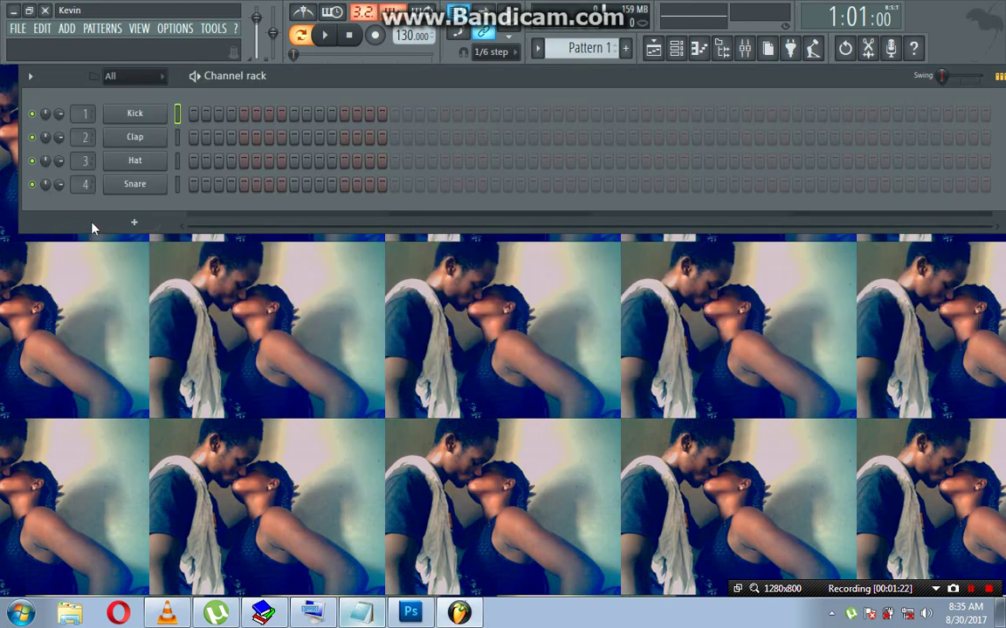
left_click(126, 222)
left_click(152, 206)
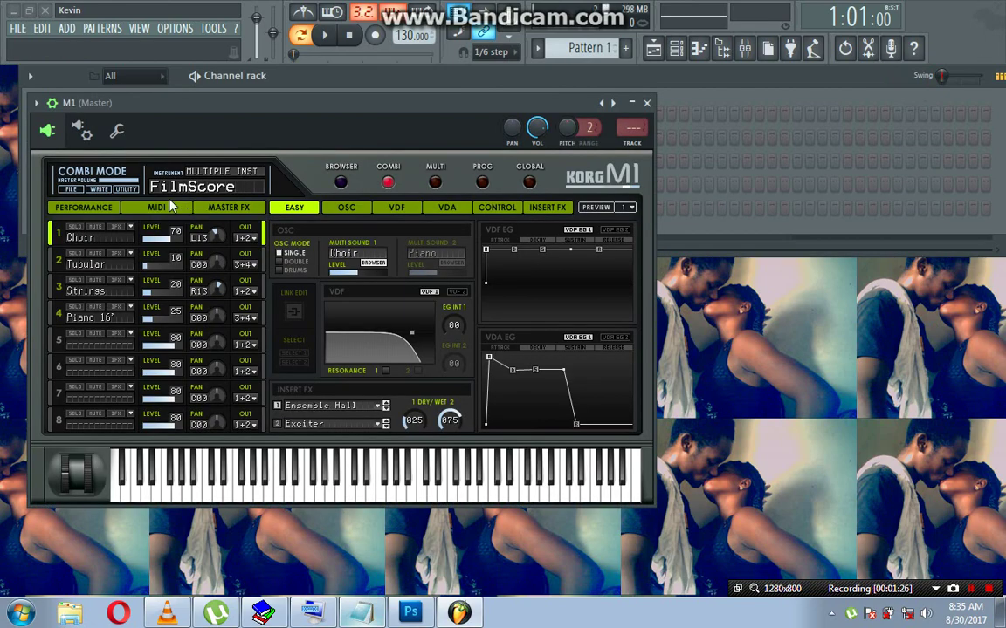
Load accordion feel harmonie.fxb as M1 all data from the desktop folder "m1 bank move daboss for kompas".
left_click(74, 189)
mouse_move(118, 204)
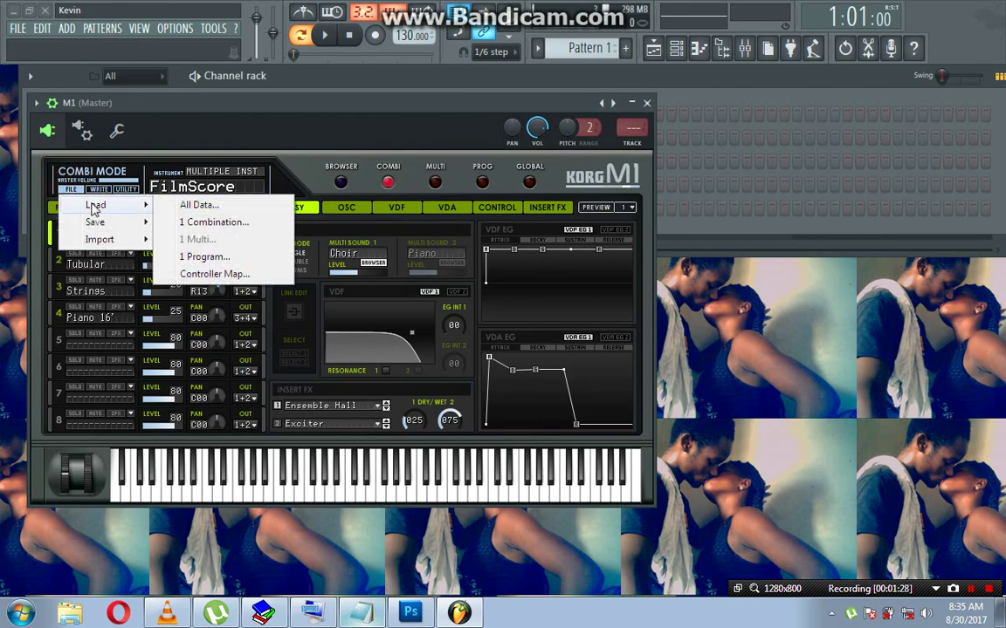
left_click(174, 206)
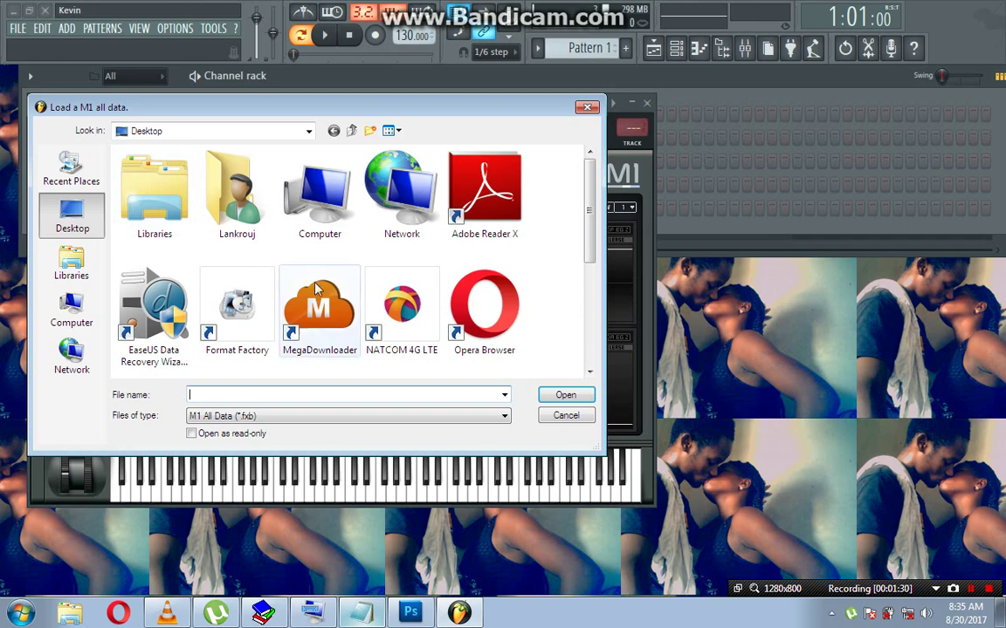
left_click(316, 301)
scroll(314, 299, "down", 3)
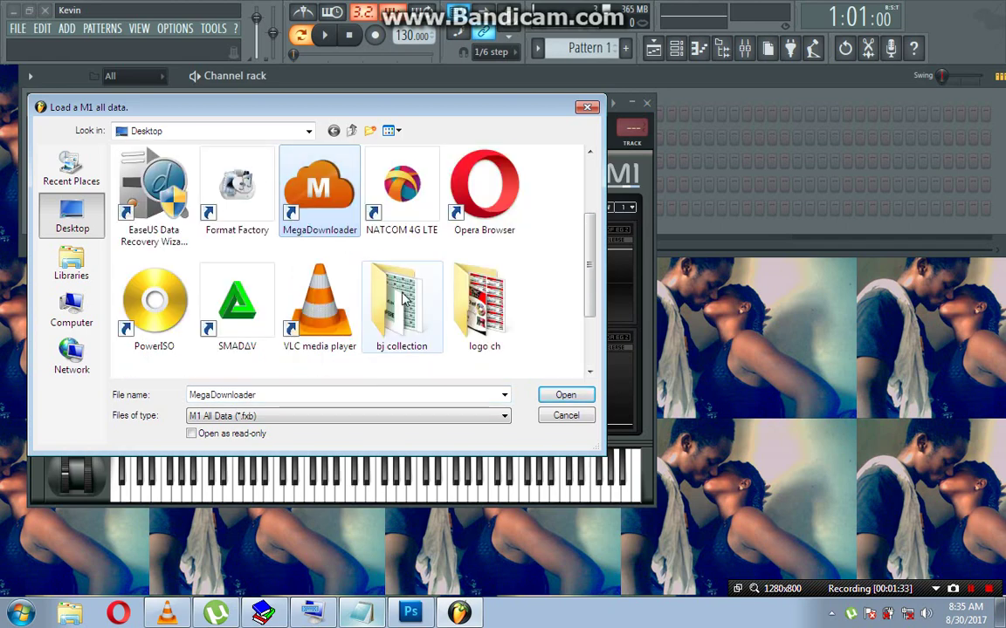
scroll(391, 295, "down", 2)
double_click(147, 302)
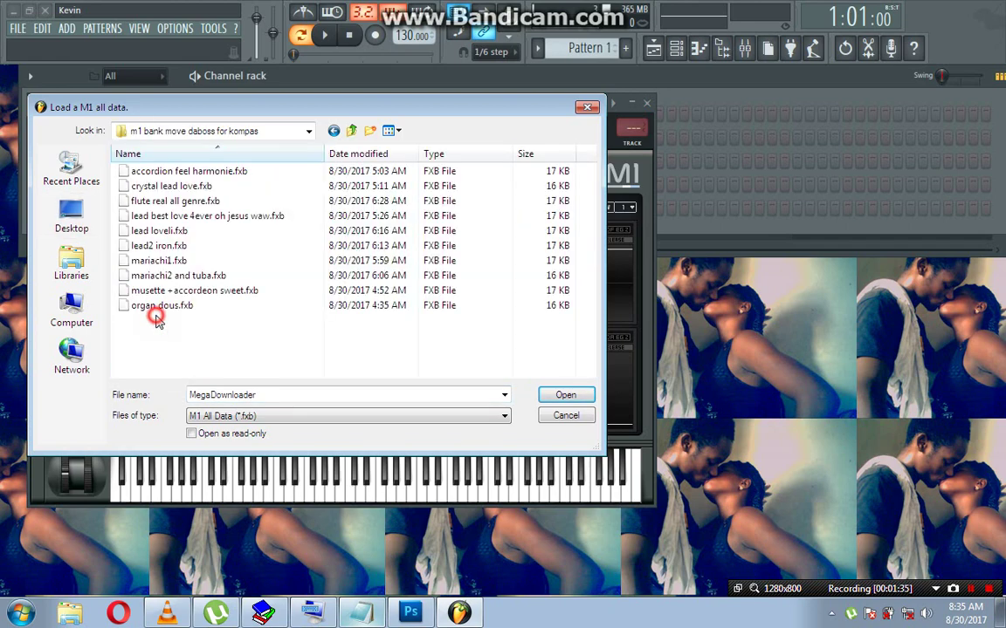
left_click(155, 172)
left_click(567, 394)
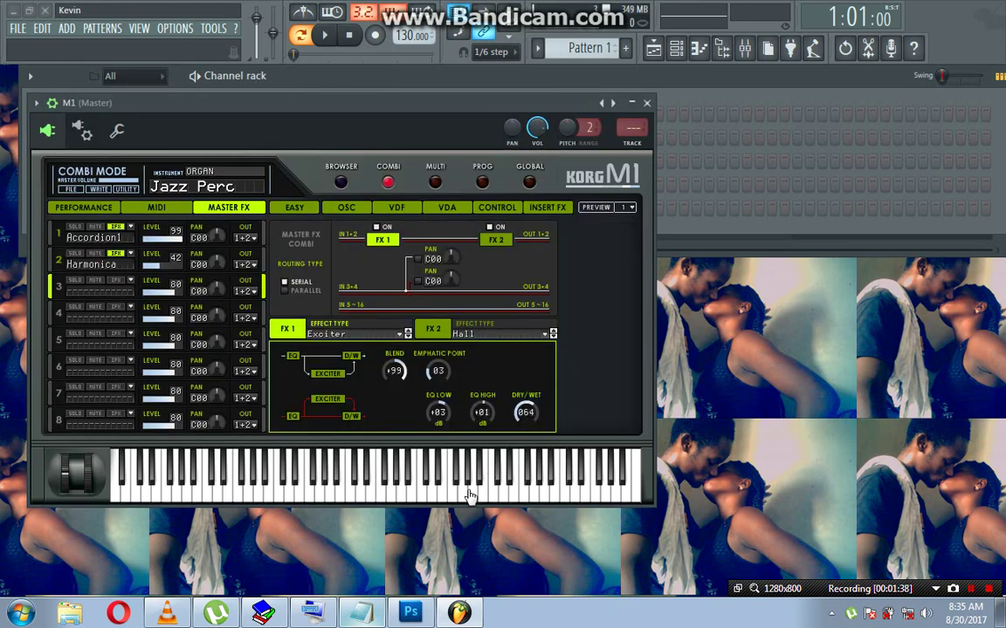
Play a short run of notes on the M1 to audition the accordion feel harmonie bank.
key("m")
key("w")
key("q")
key("e")
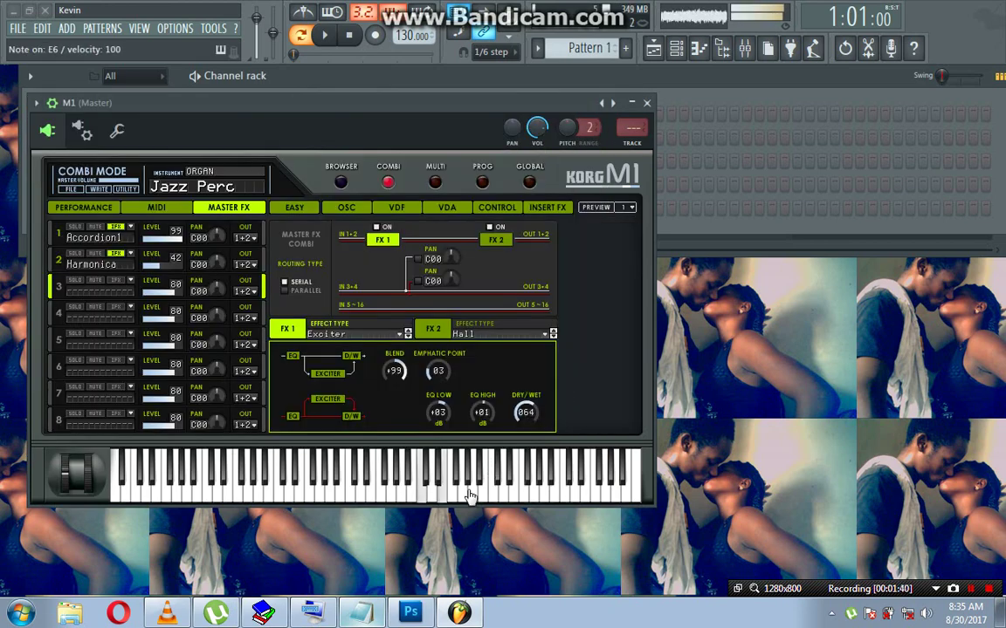
key("x")
key("m")
key("x")
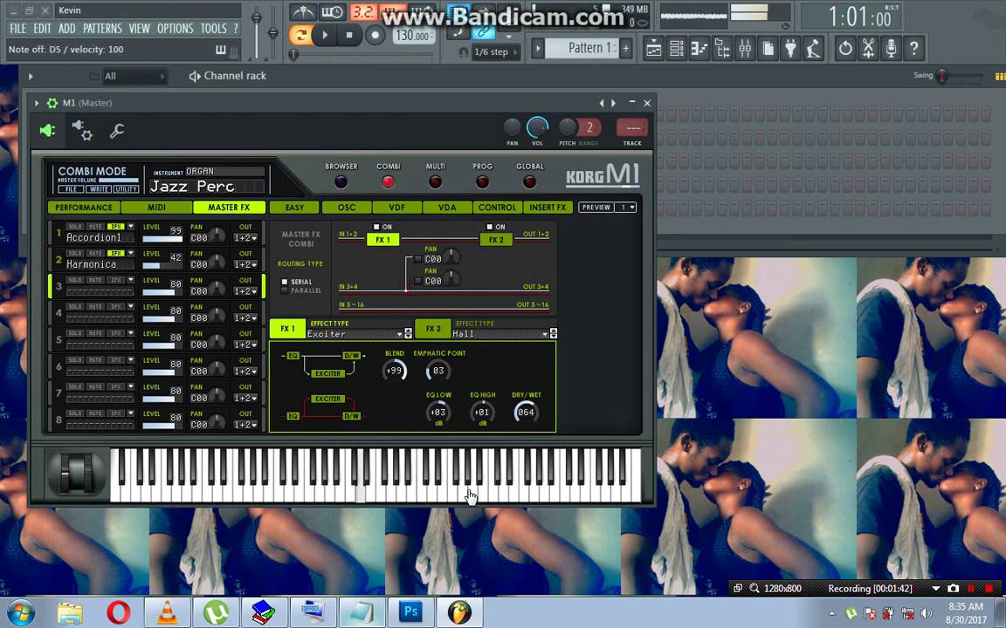
key("q")
key("n")
key("b")
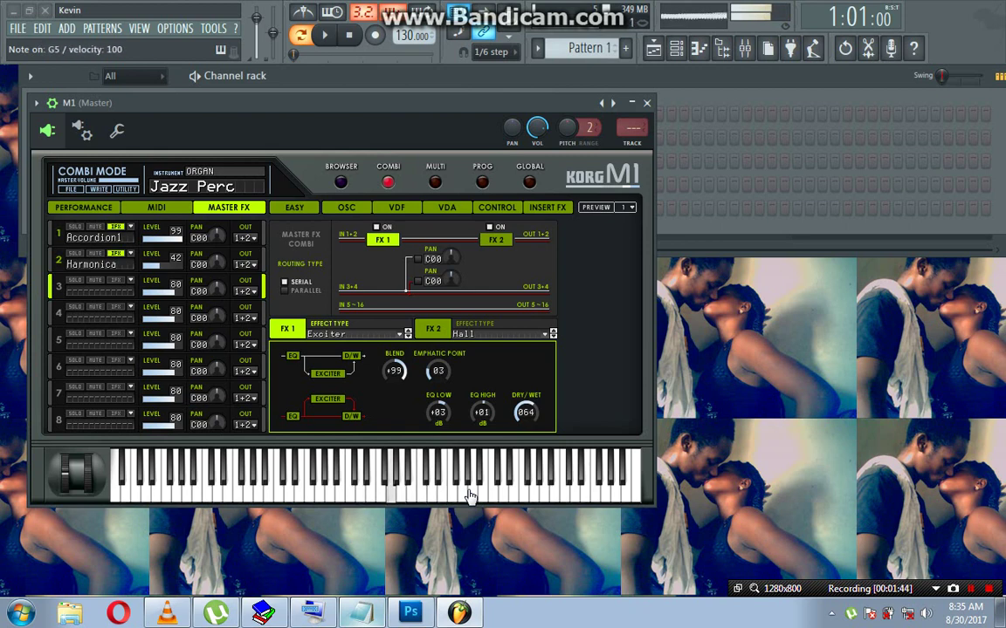
key("m")
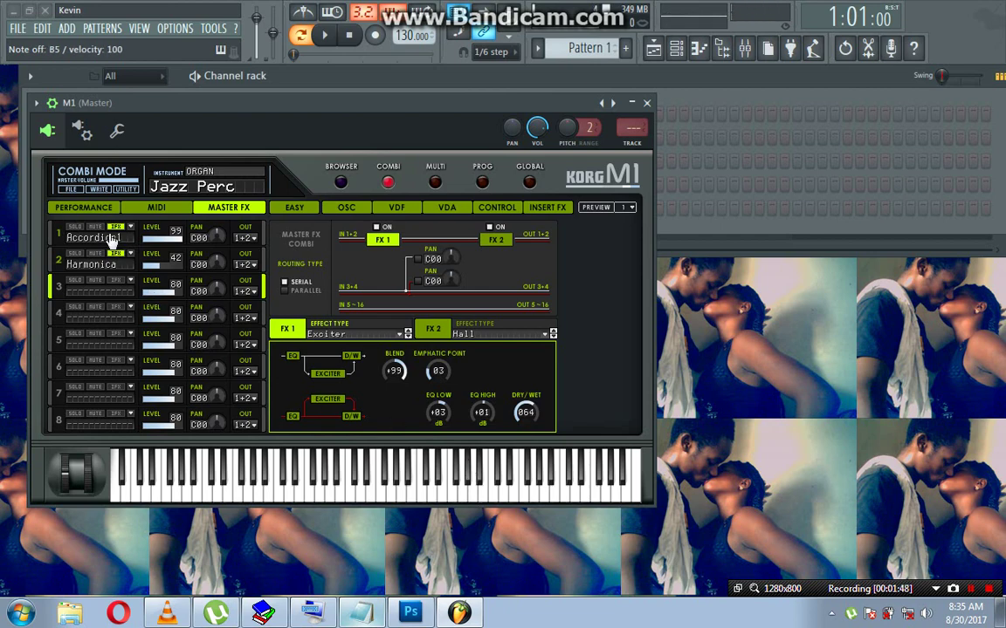
Load crystal lead love.fxb into the M1 as all data.
left_click(70, 189)
mouse_move(92, 204)
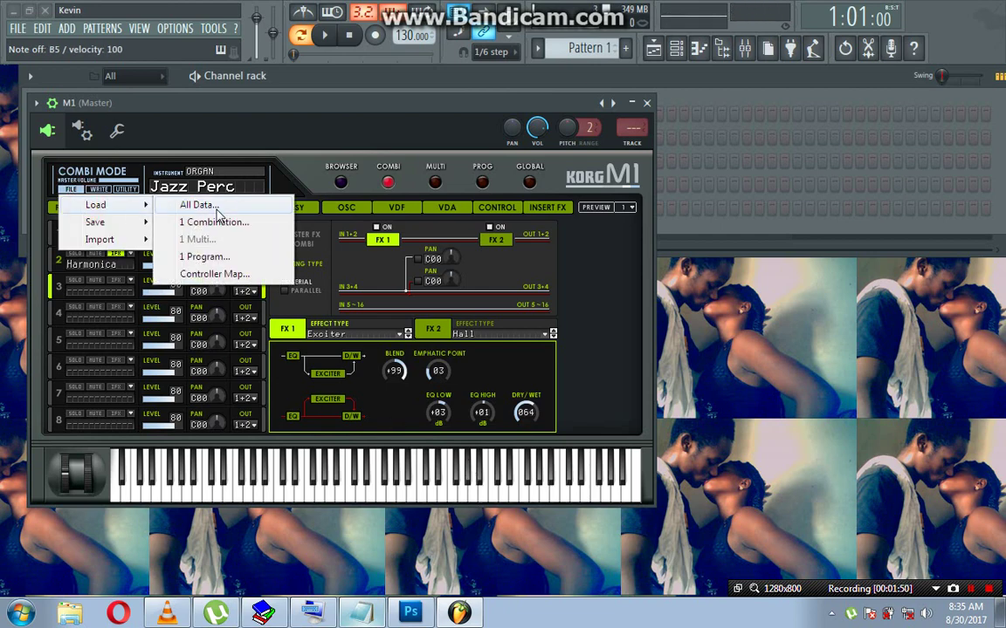
left_click(214, 207)
left_click(171, 186)
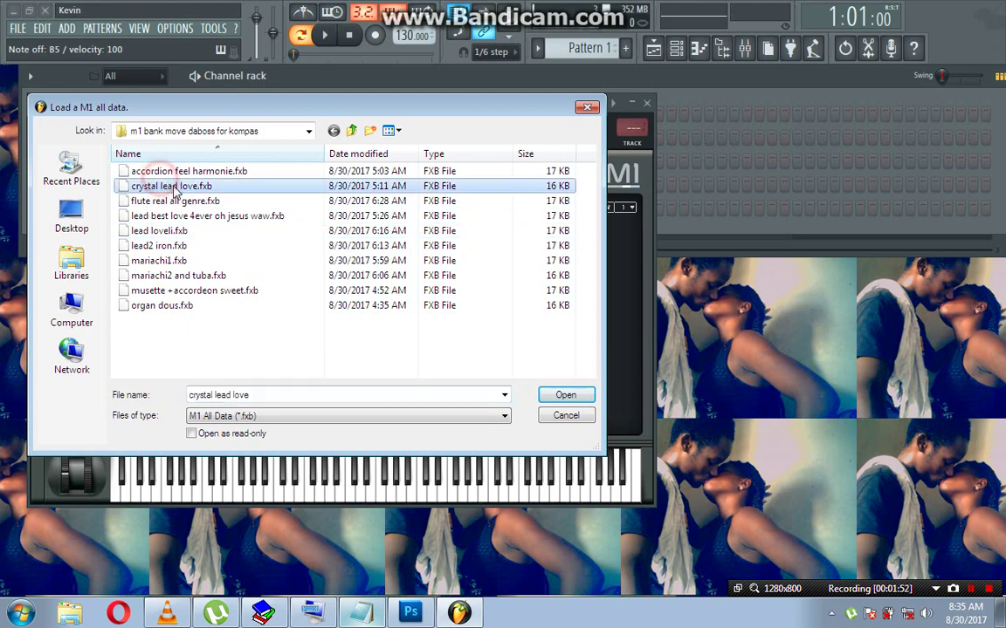
left_click(579, 396)
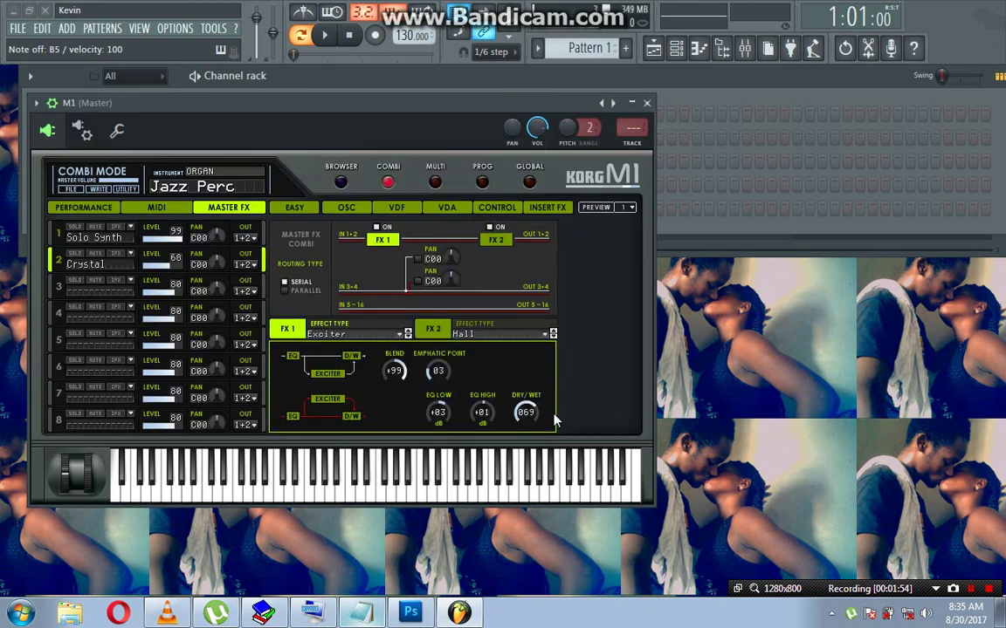
Play a few notes on the M1 to audition the crystal lead love sound.
key("q")
key("w")
key("e")
key("w")
Load flute real all genre.fxb into the M1 as all data.
left_click(67, 189)
mouse_move(96, 205)
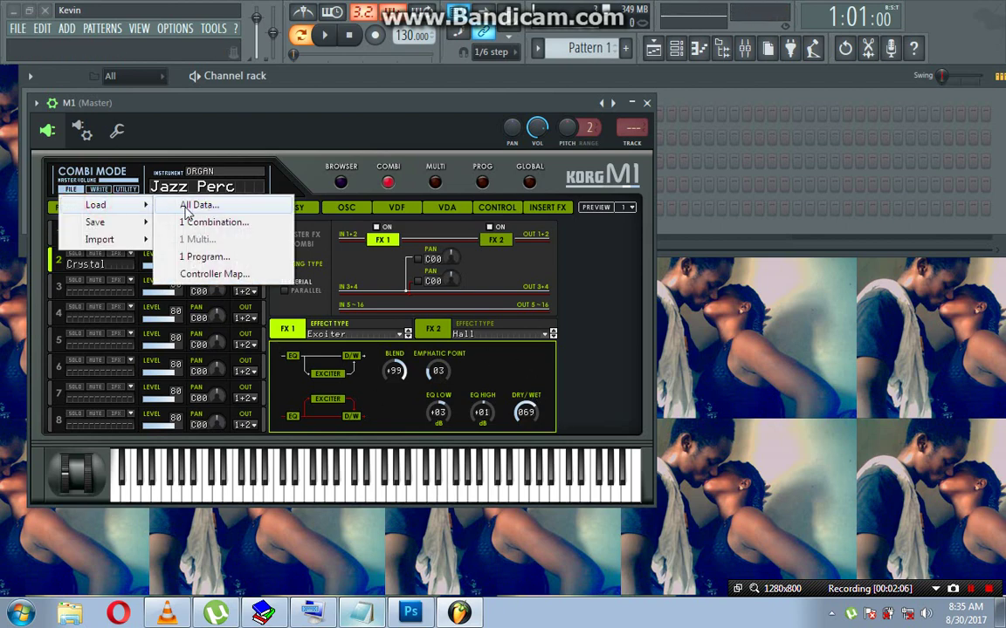
left_click(185, 207)
left_click(152, 201)
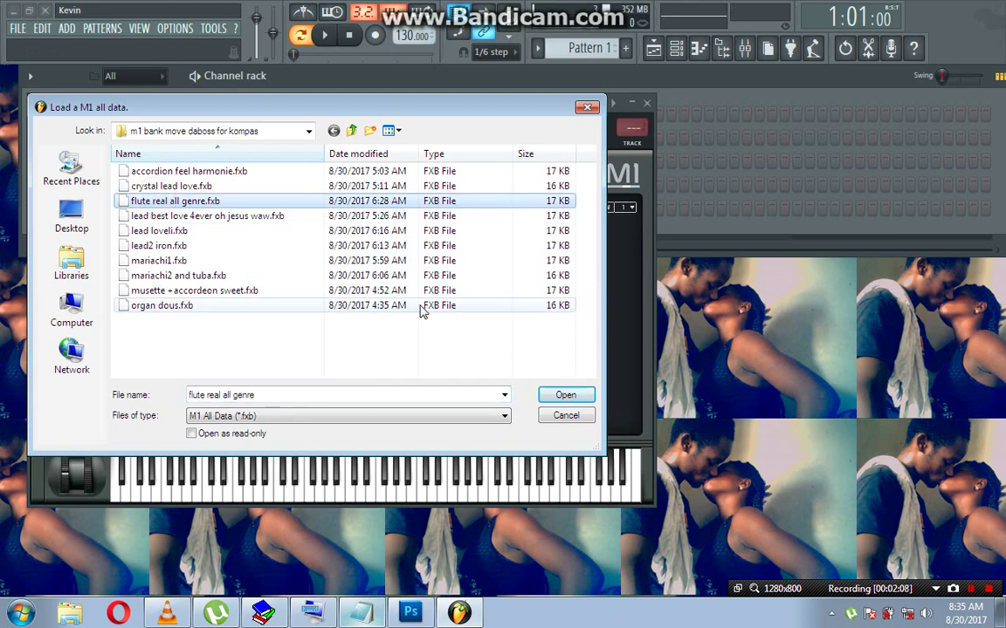
left_click(561, 395)
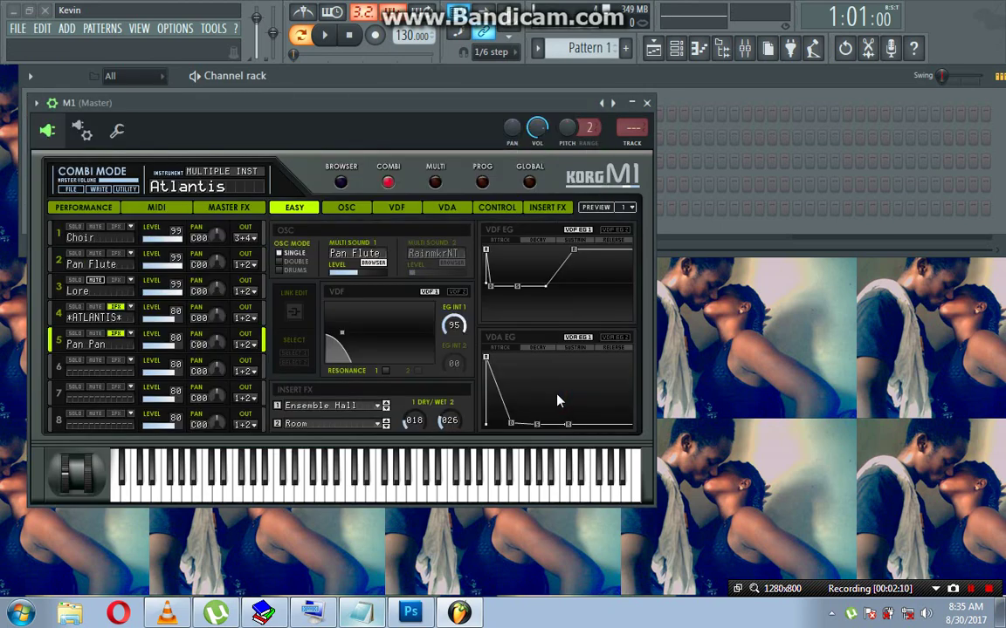
Play a longer melody on the M1 to audition the flute real all genre bank.
key("n")
key("i")
key("i")
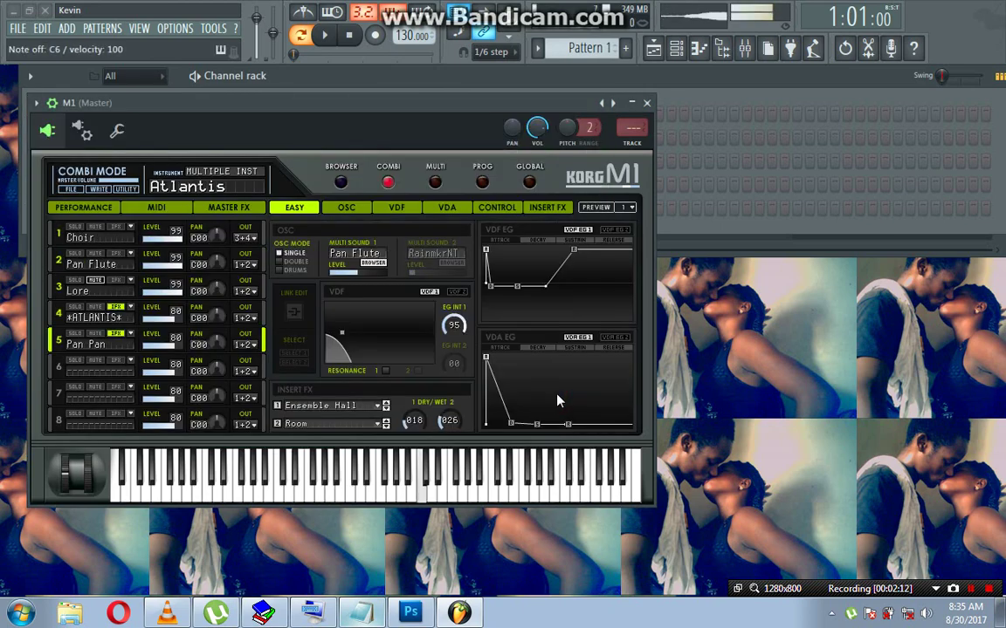
key("o")
key("p")
key("p")
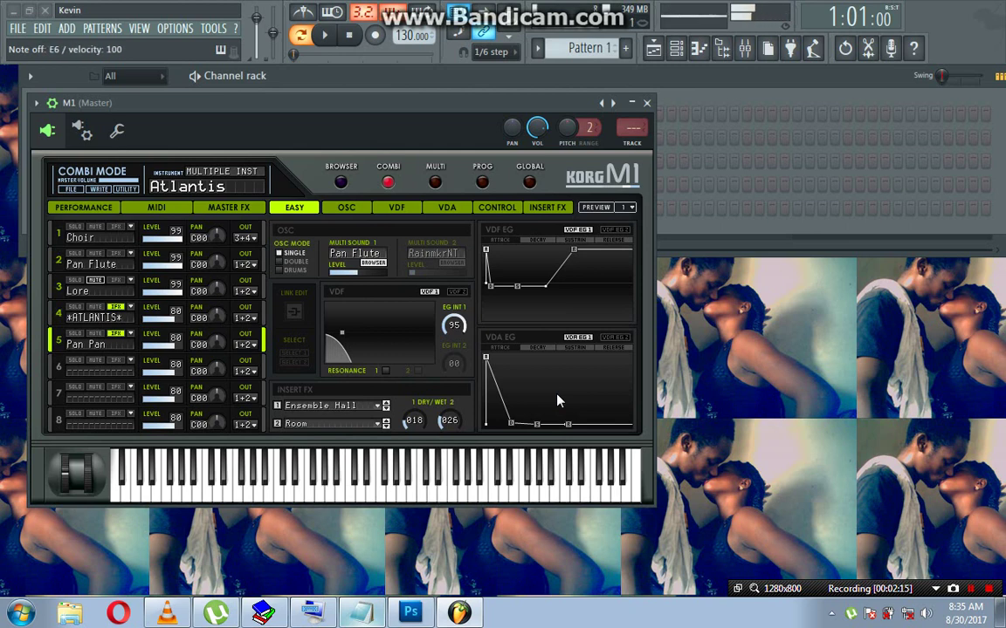
key("i")
key("u")
key("y")
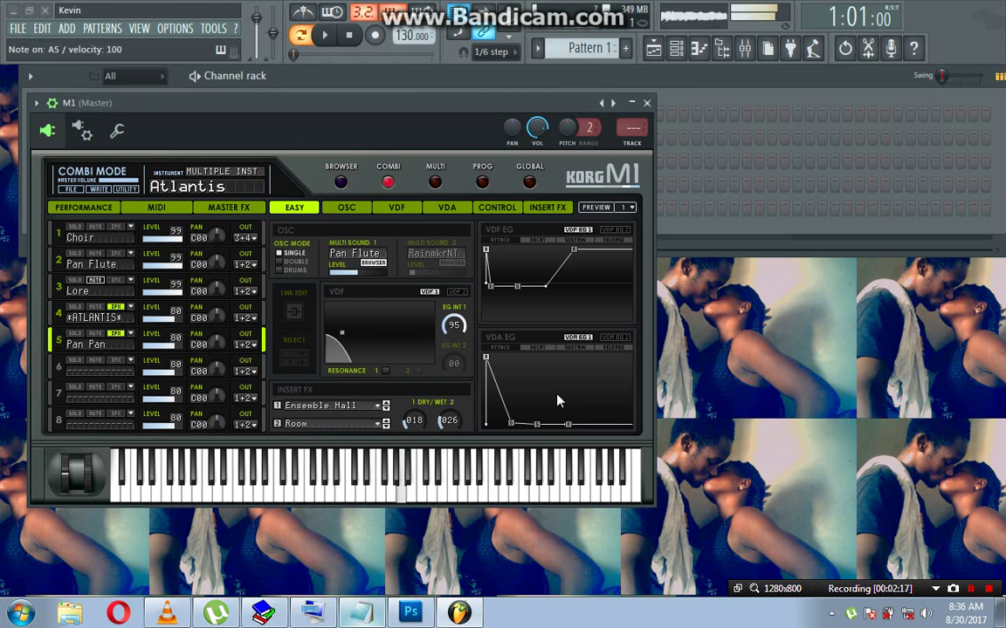
key("u")
key("t")
key("t")
key("u")
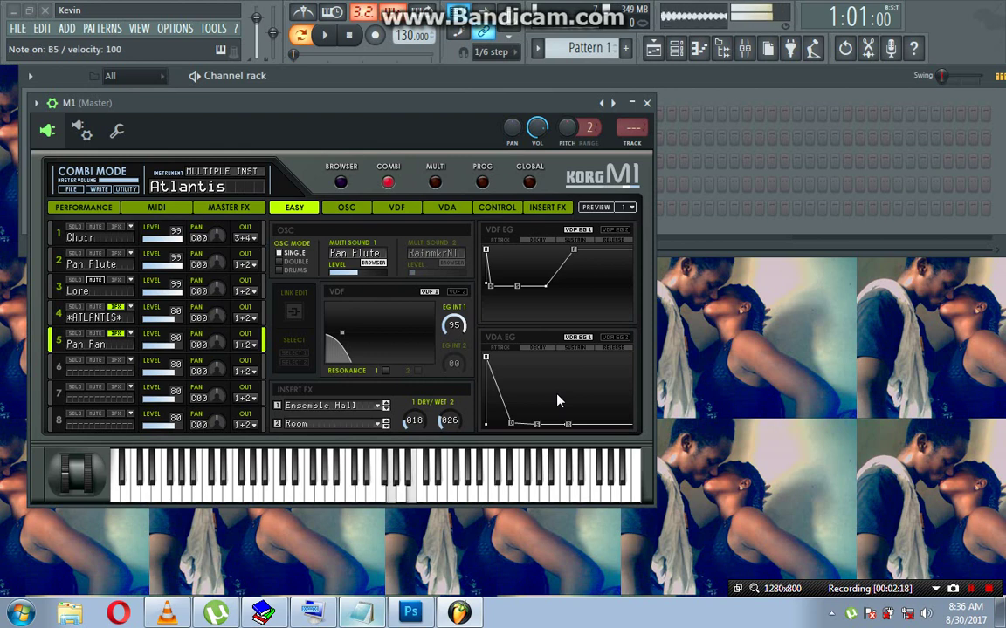
key("y")
key("r")
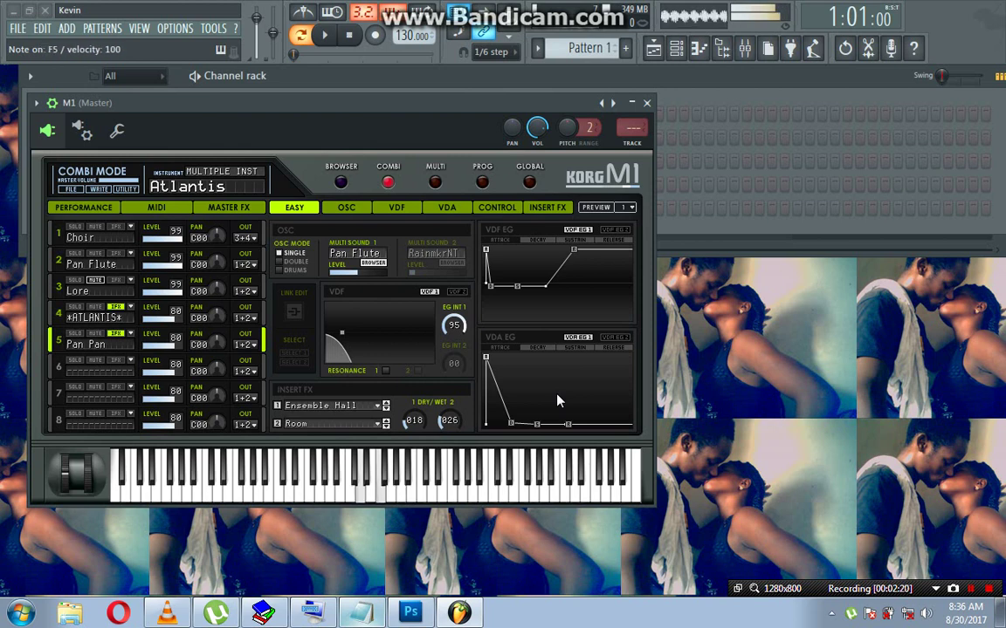
key("e")
key("t")
key("r")
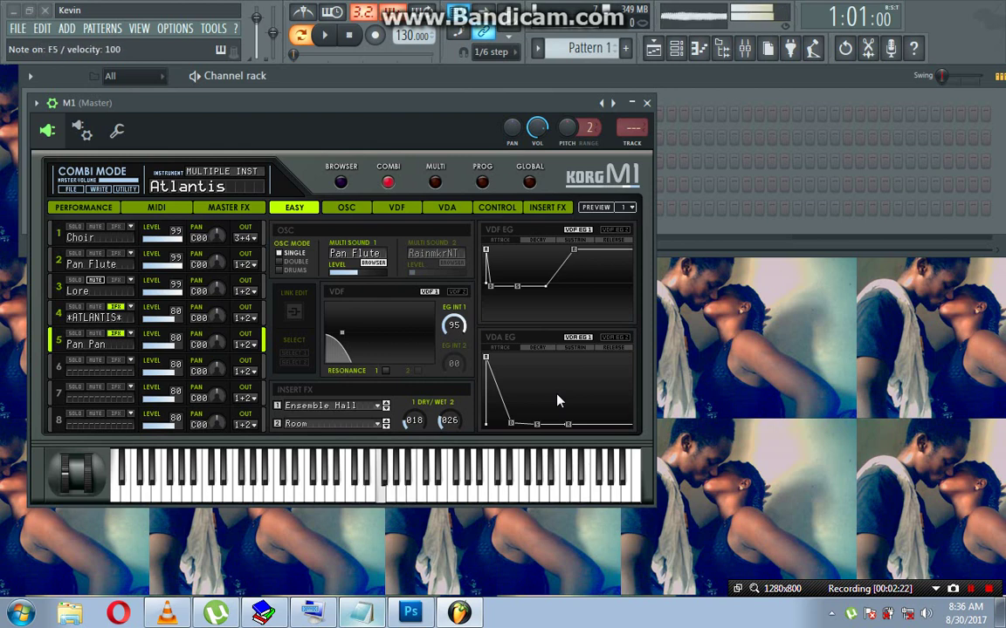
key("y")
key("i")
key("i")
key("r")
key("o")
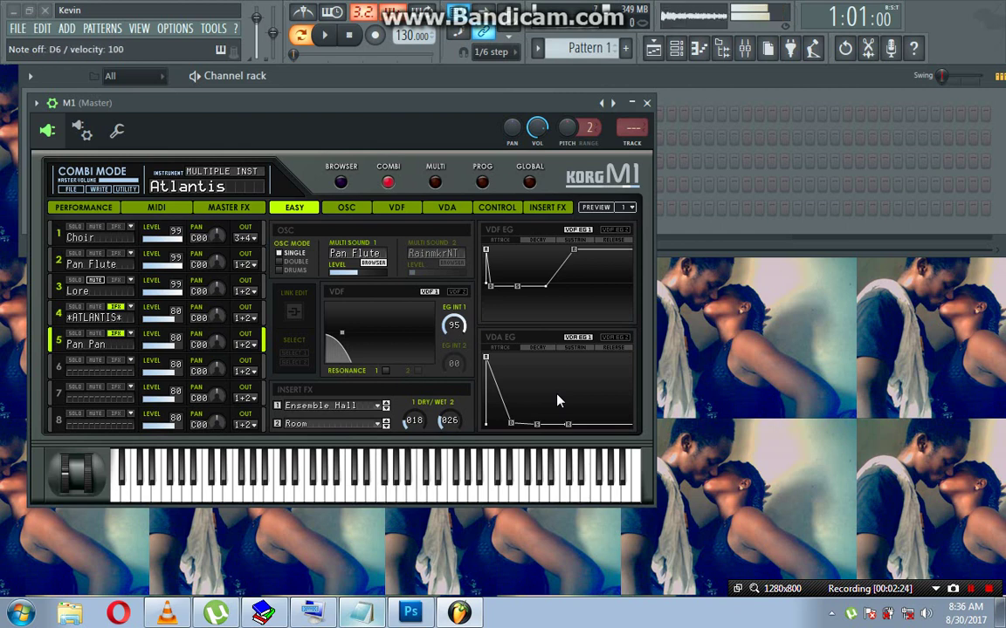
key("r")
key("u")
key("o")
key("i")
key("p")
key("bracketleft")
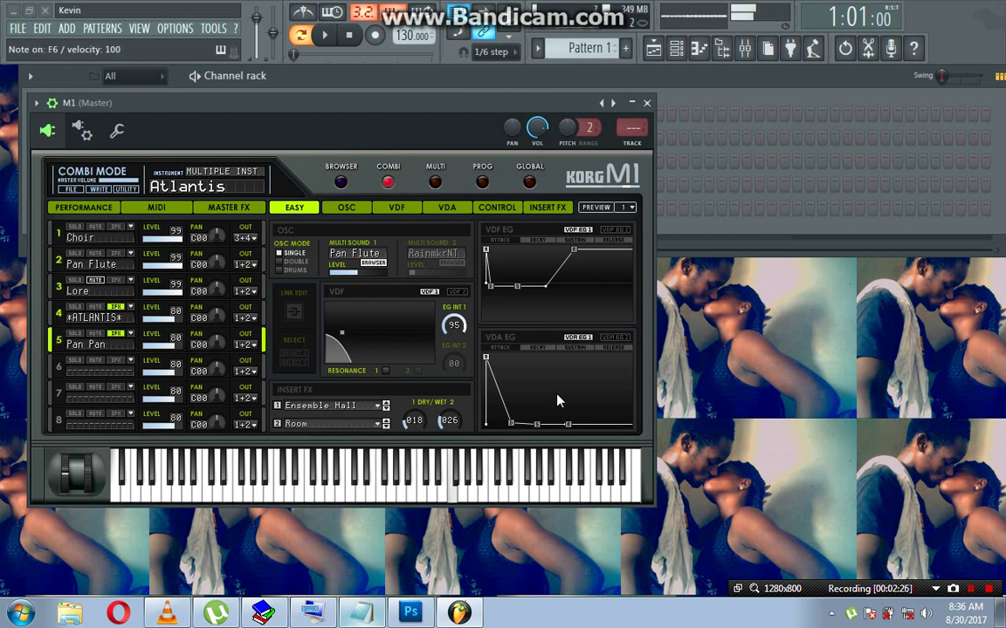
key("bracketleft")
key("p")
key("n")
key("i")
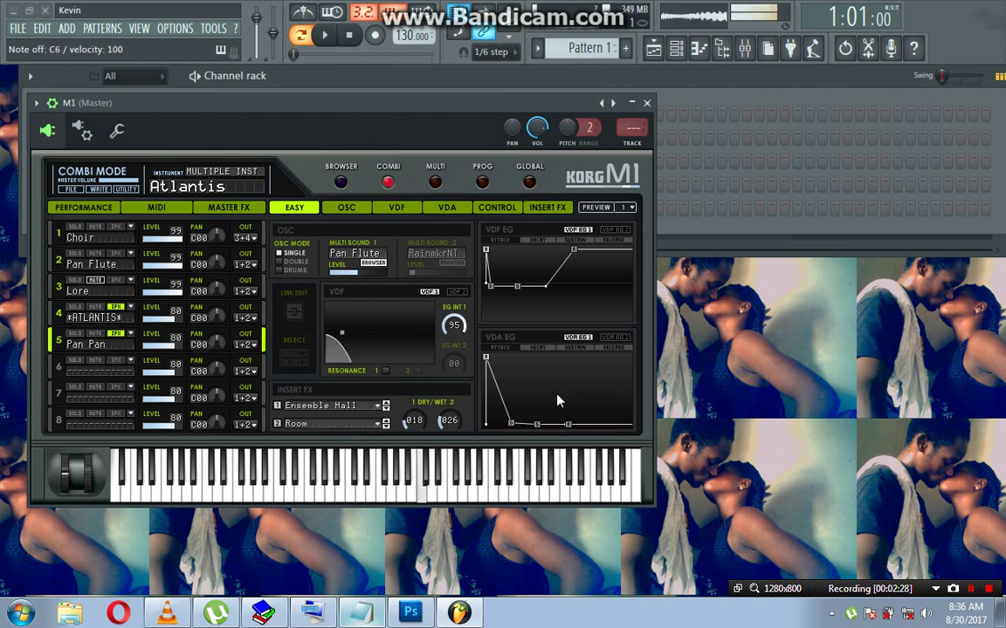
Play a short descending phrase on the M1 to finish auditioning the flute real all genre bank.
key("o")
key("n")
key("i")
key("u")
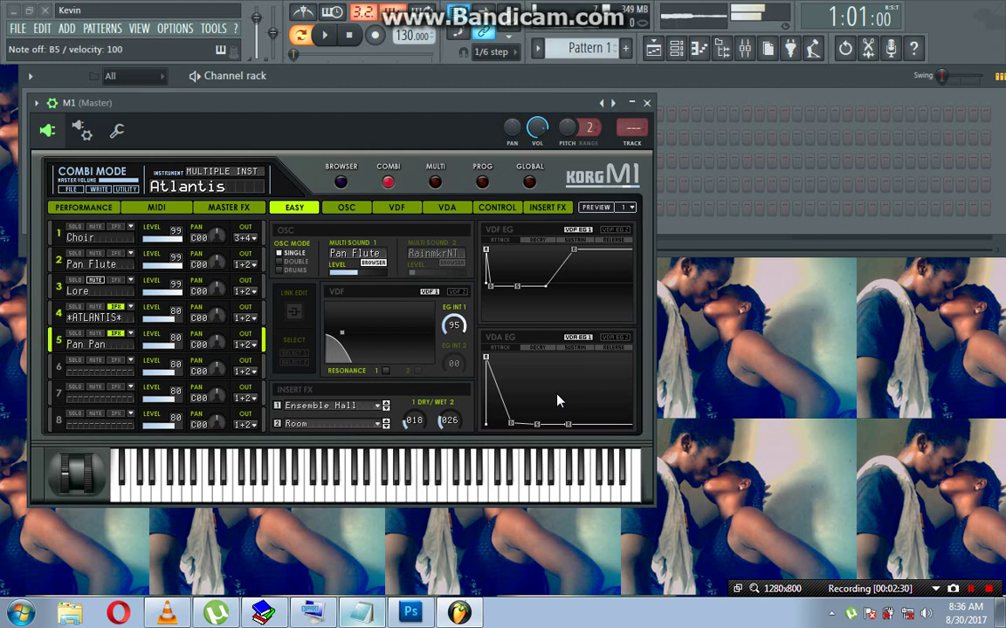
key("n")
key("y")
key("t")
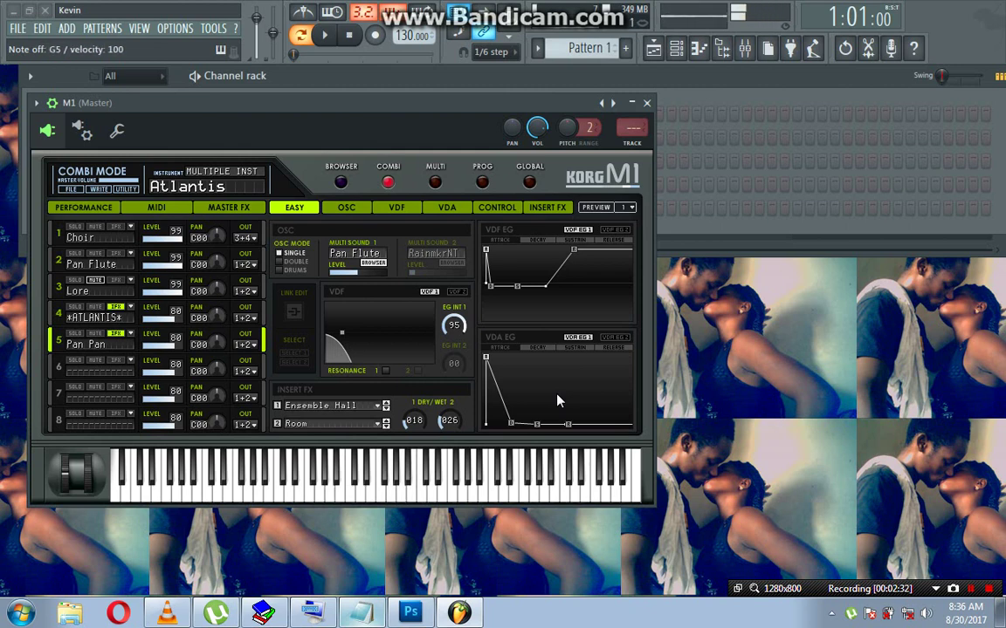
Load lead best love 4ever oh jesus waw.fxb into the M1 as all data.
left_click(73, 190)
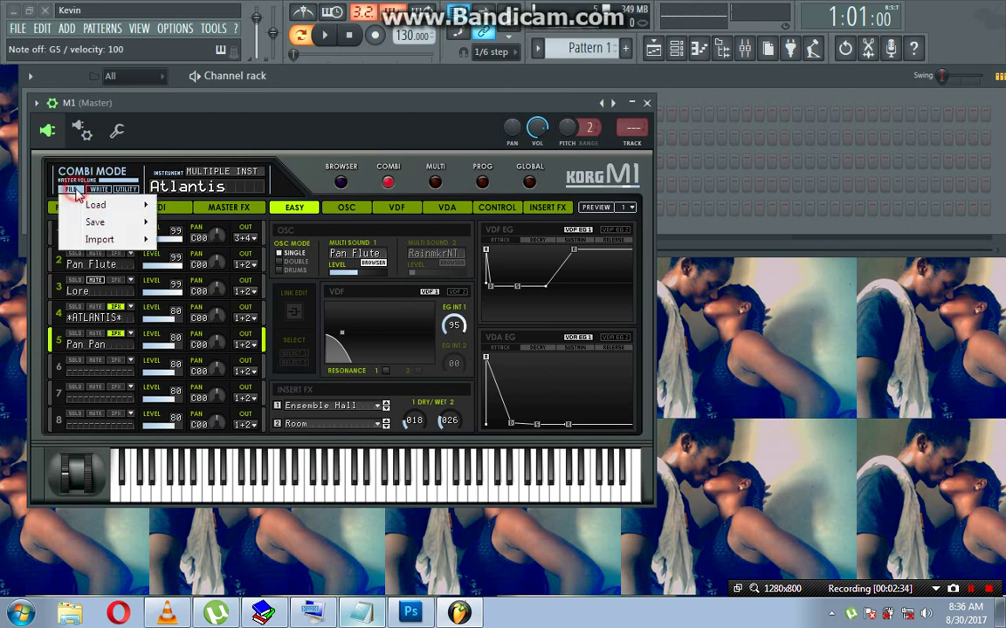
mouse_move(87, 205)
left_click(184, 206)
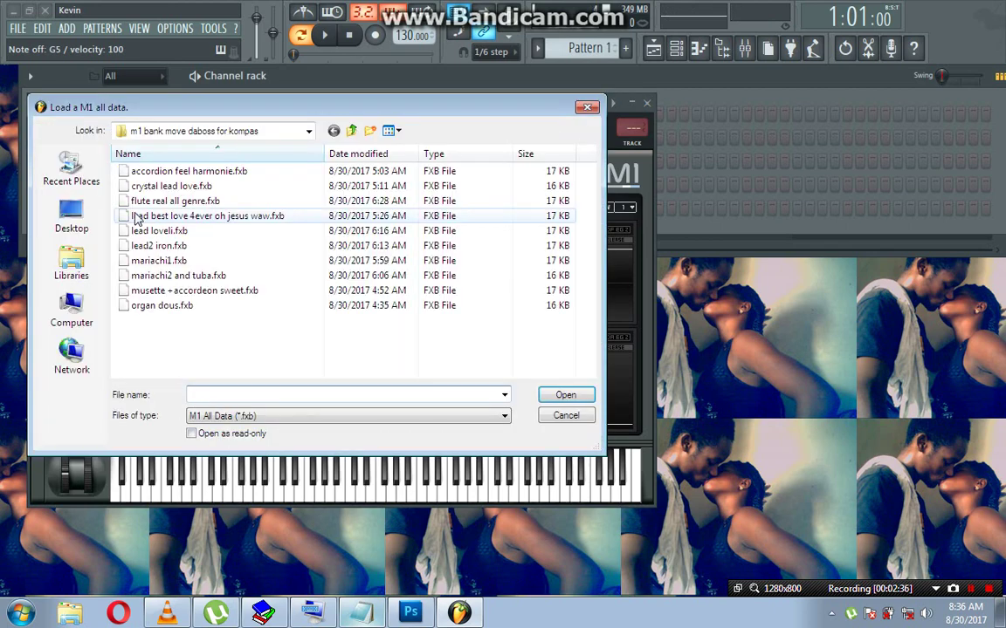
left_click(159, 215)
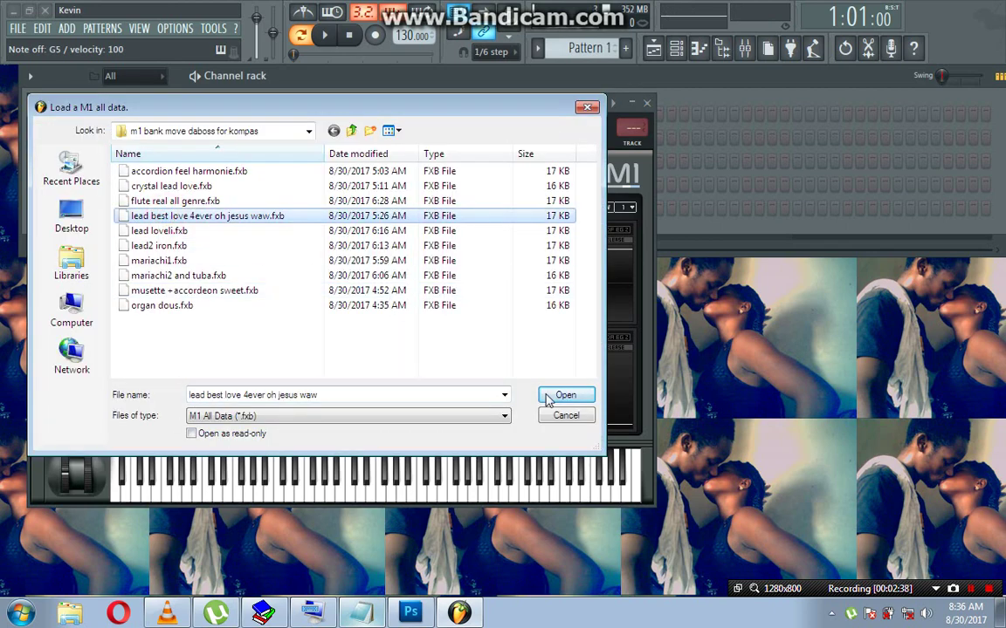
left_click(552, 395)
Play a long melody on the M1 to audition the lead best love 4ever oh jesus waw bank.
key("m")
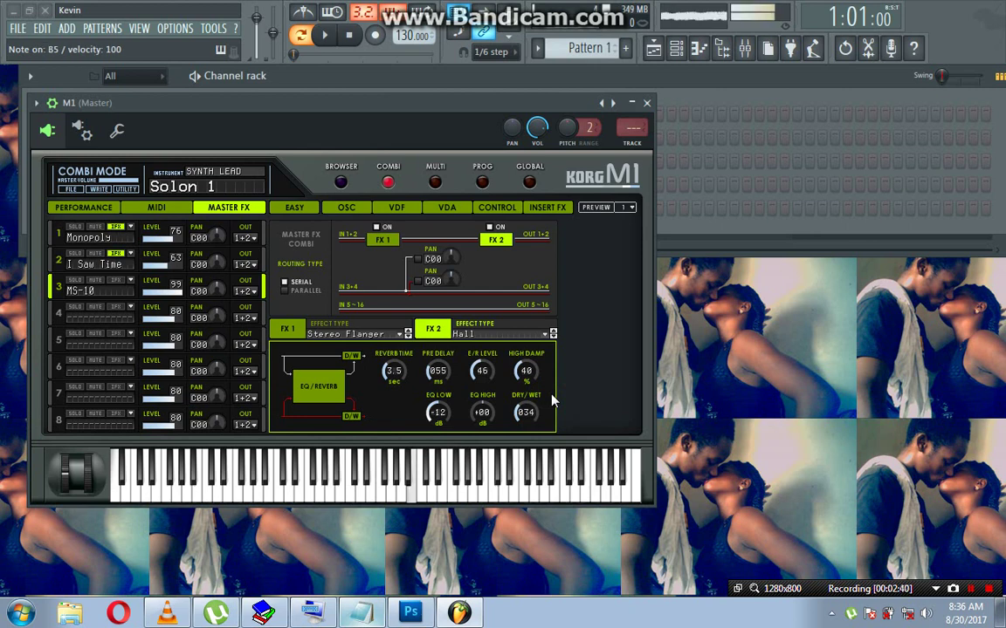
key("w")
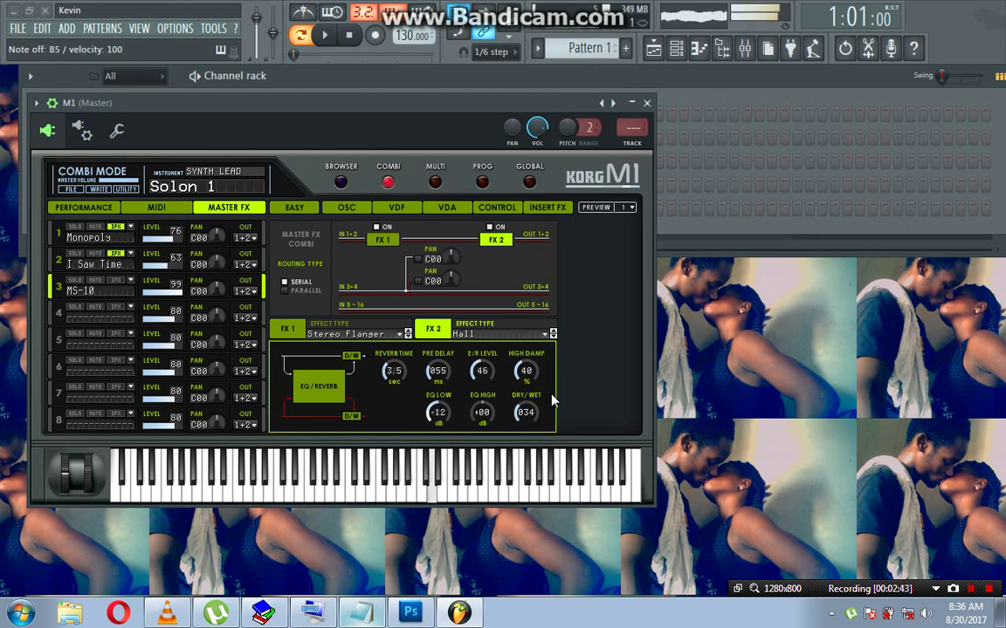
key("e")
key("q")
key("w")
key("m")
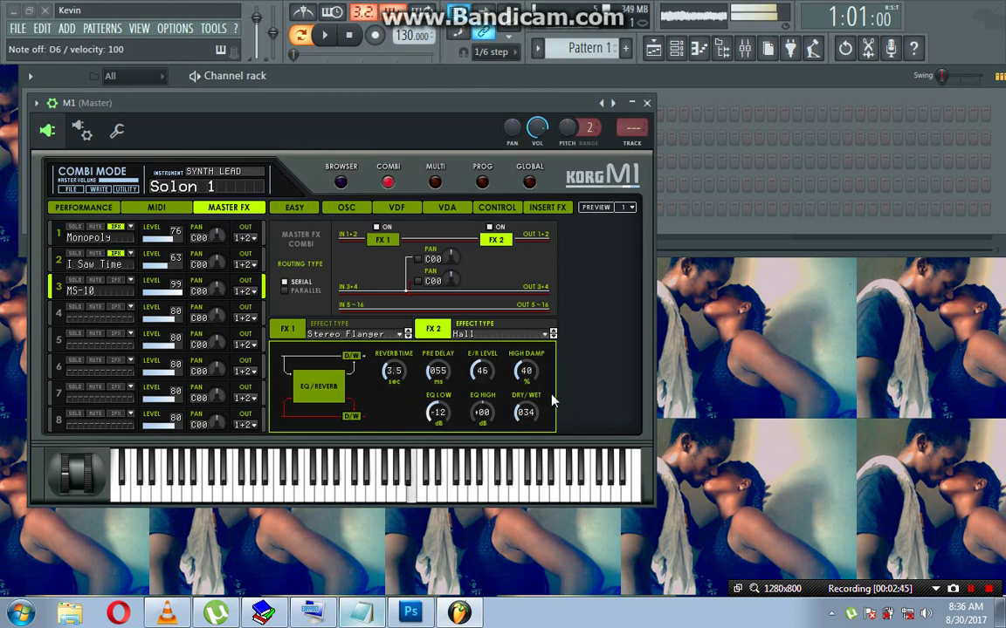
key("x")
key("b")
key("n")
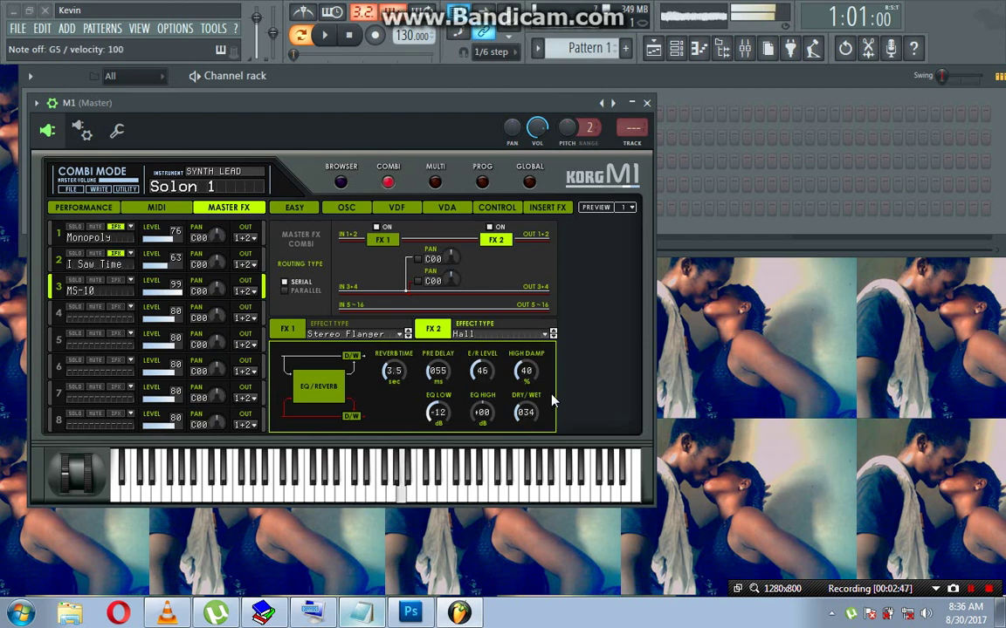
key("v")
key("b")
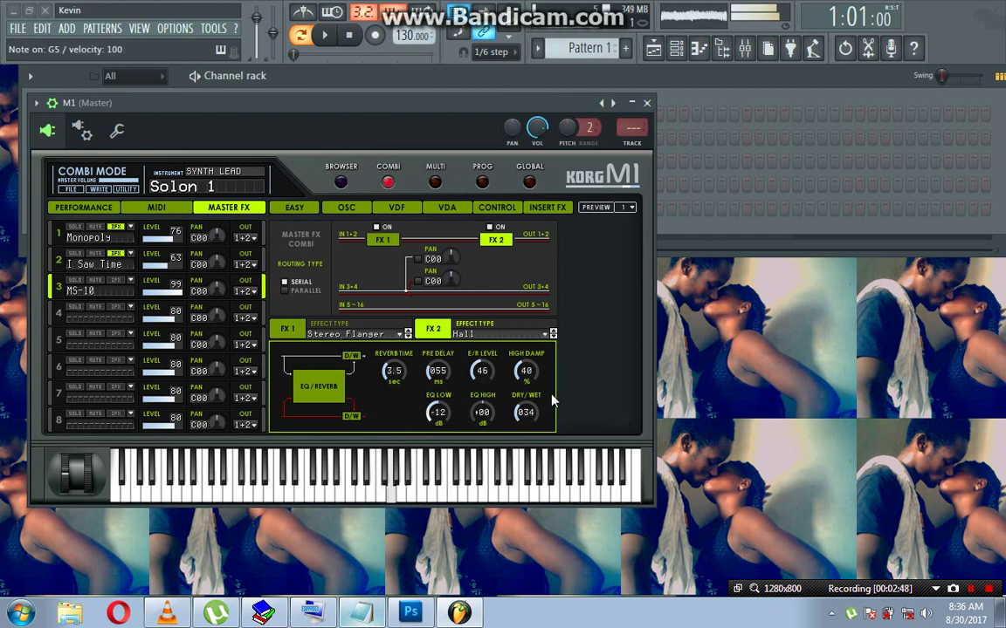
key("r")
key("i")
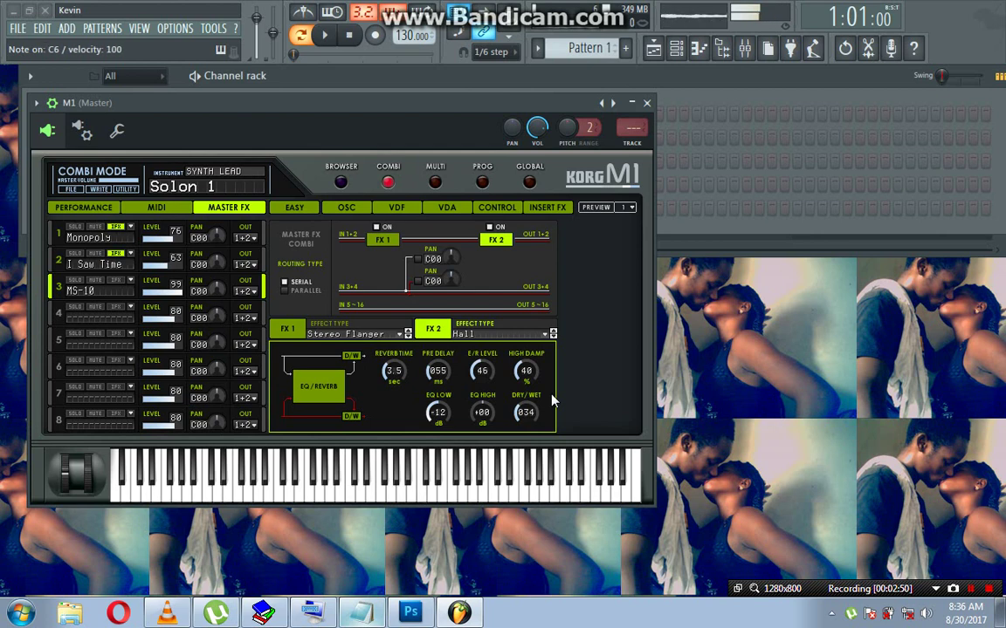
key("w")
key("e")
key("w")
key("q")
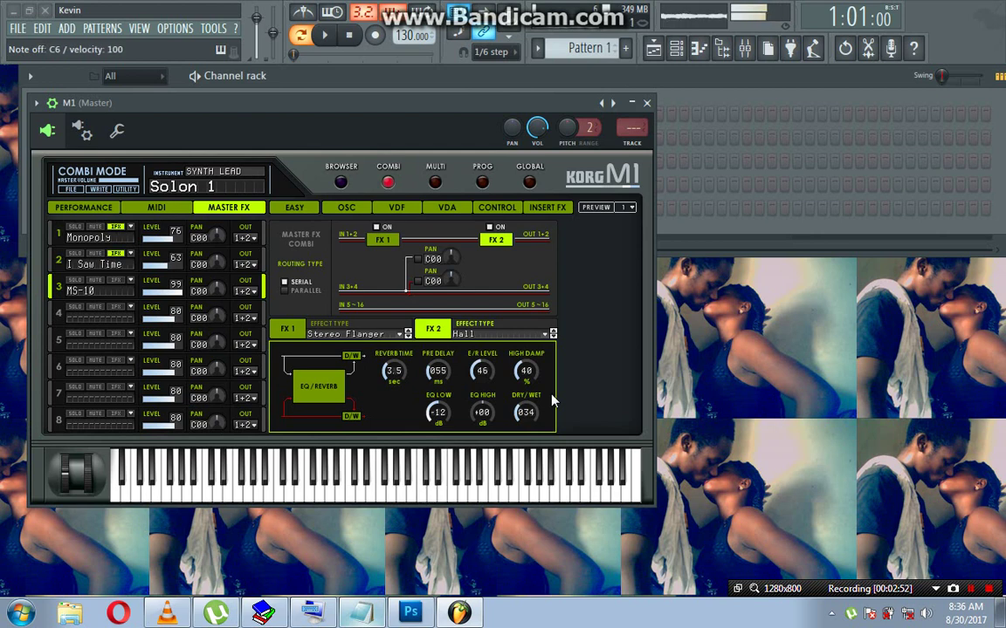
key("w")
key("q")
key("m")
key("n")
key("b")
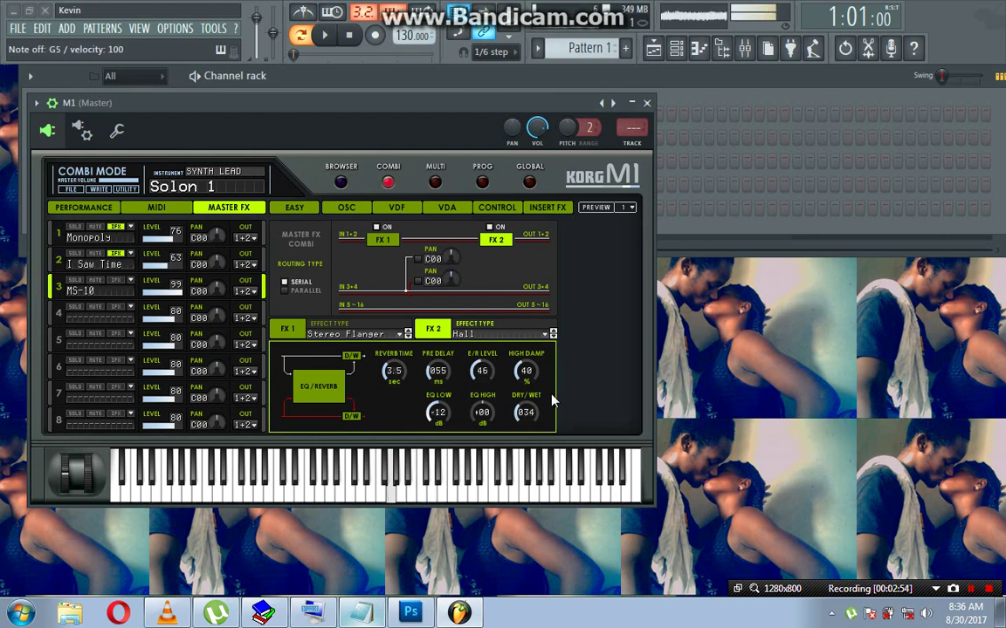
key("y")
key("i")
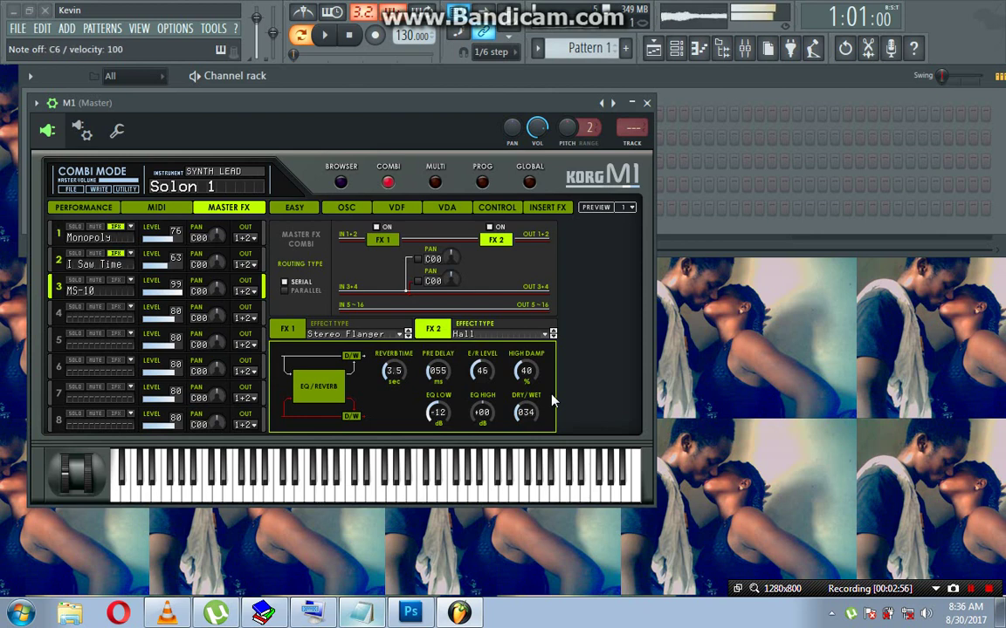
key("n")
key("m")
key("n")
key("w")
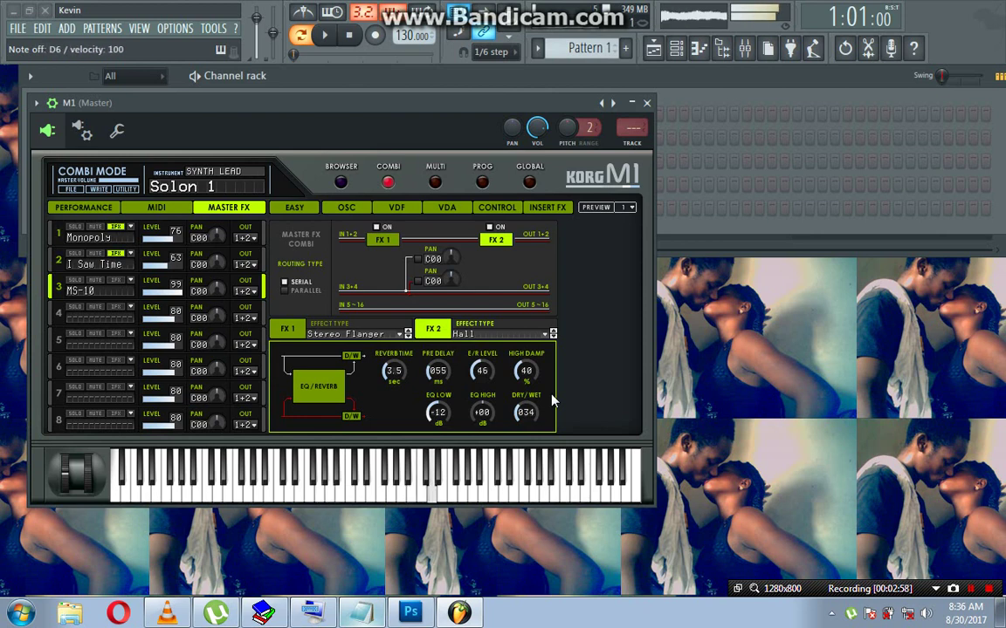
key("x")
key("b")
key("q")
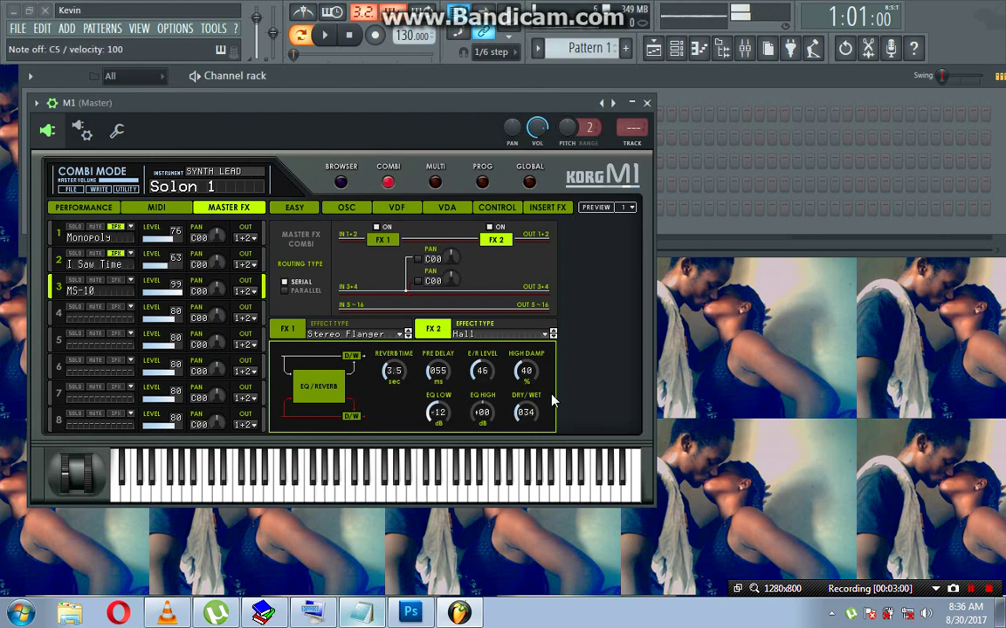
Load lead loveli.fxb into the M1 as all data.
left_click(73, 191)
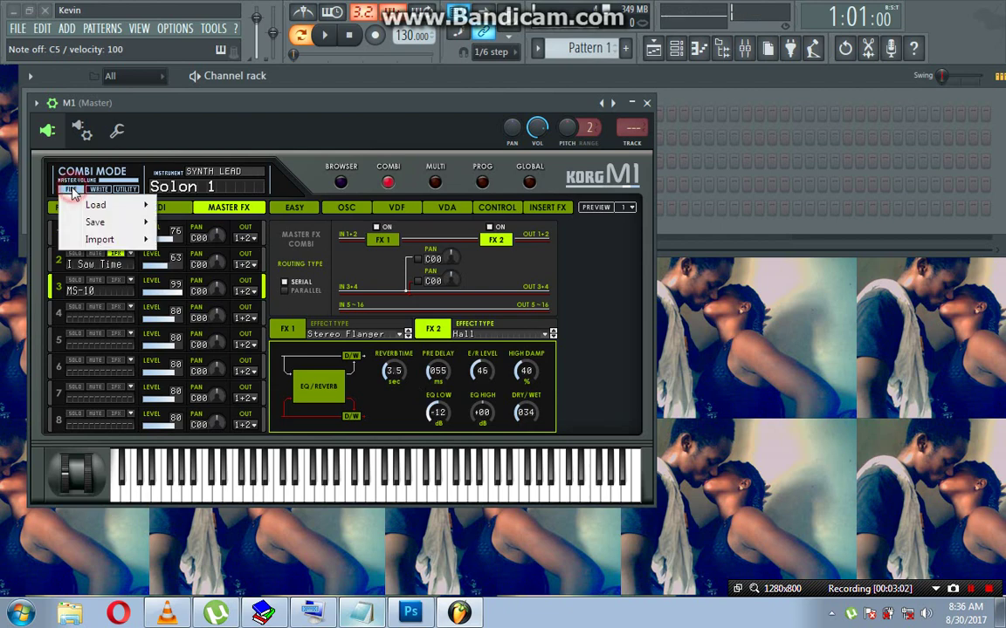
mouse_move(78, 204)
left_click(198, 205)
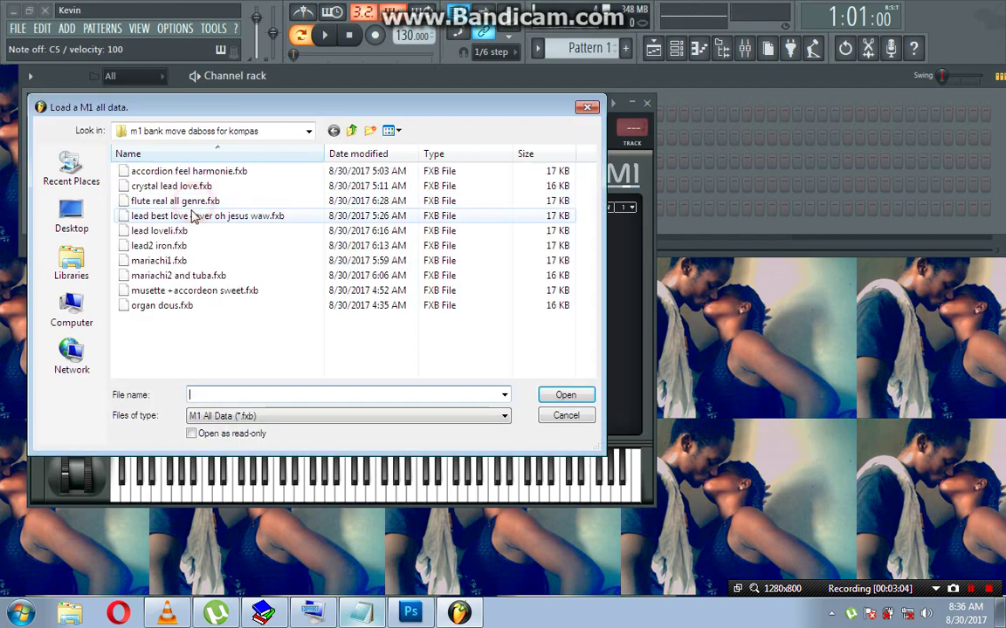
left_click(159, 230)
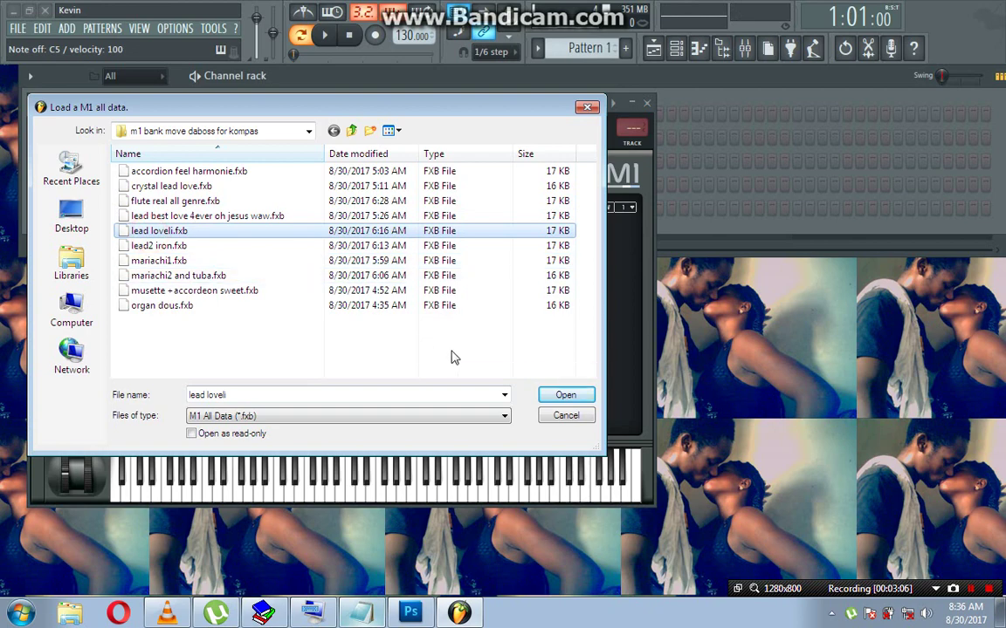
left_click(564, 396)
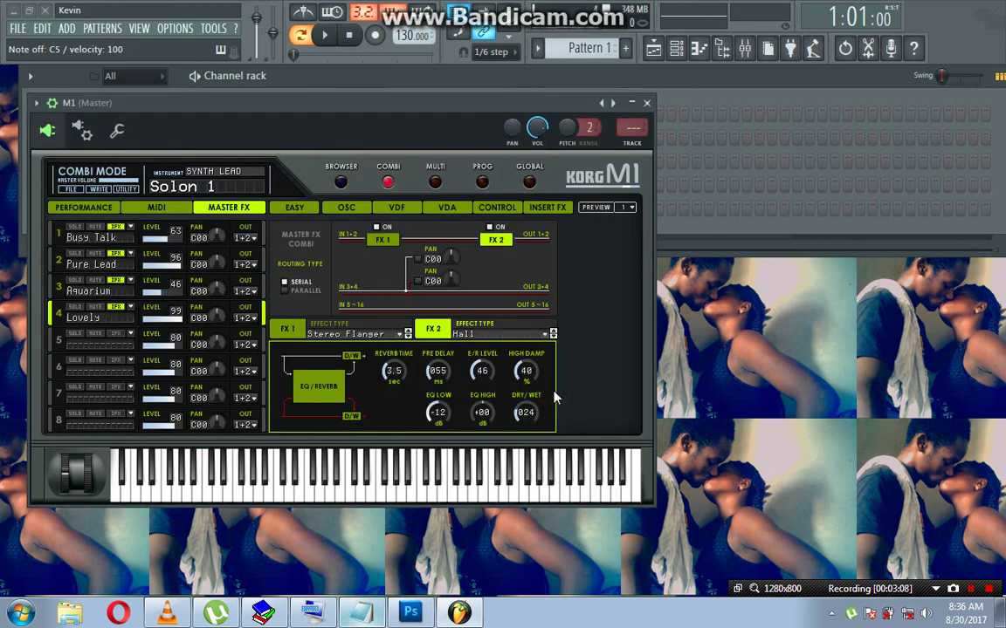
Play a long melody with a descending run of alternating notes on the M1 to audition the lead loveli bank.
key("q")
key("w")
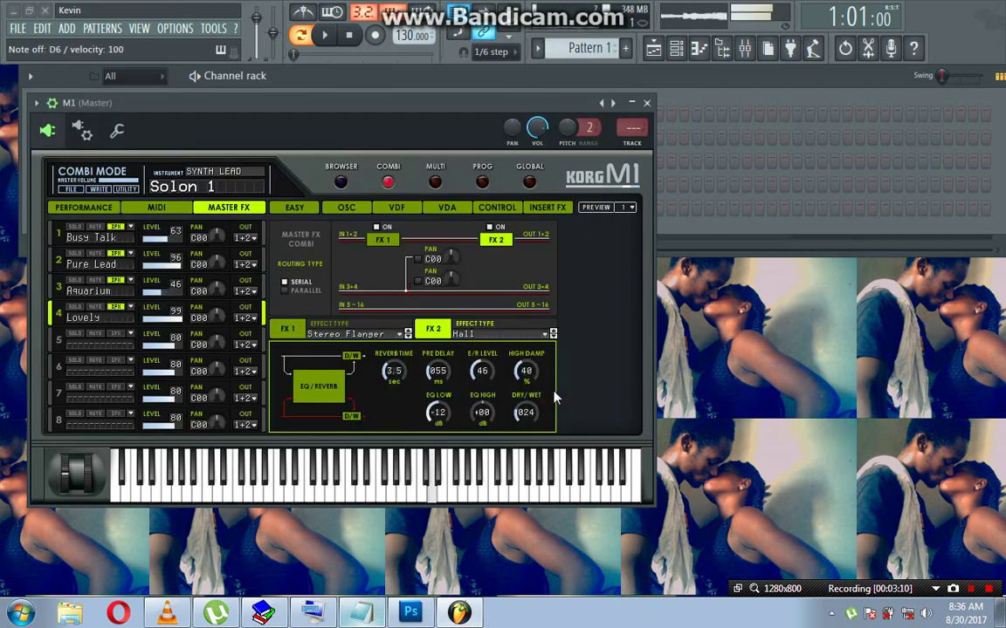
key("e")
key("q")
key("m")
key("q")
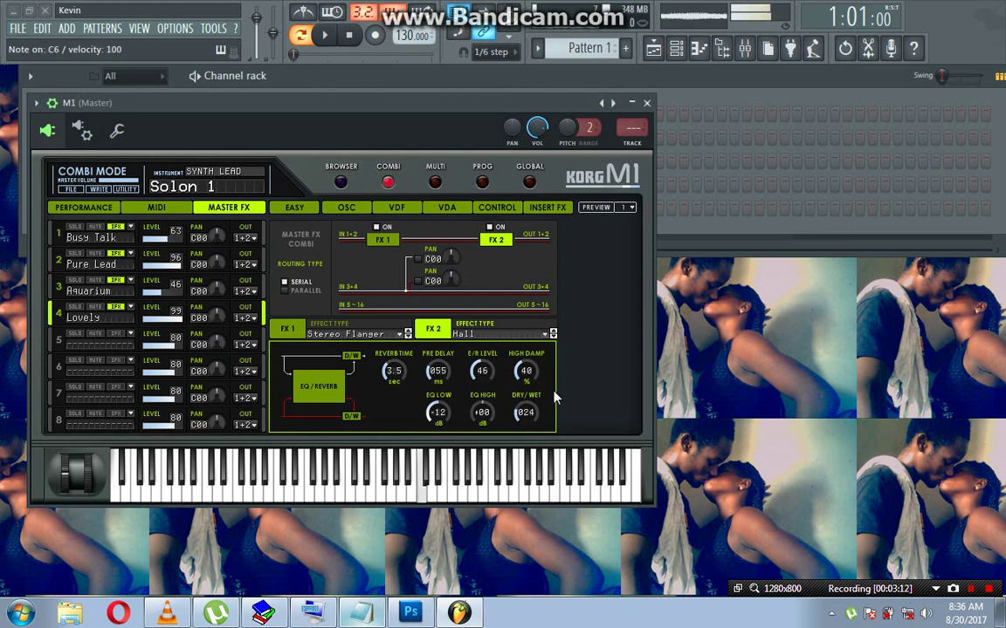
key("n")
key("n")
key("m")
key("q")
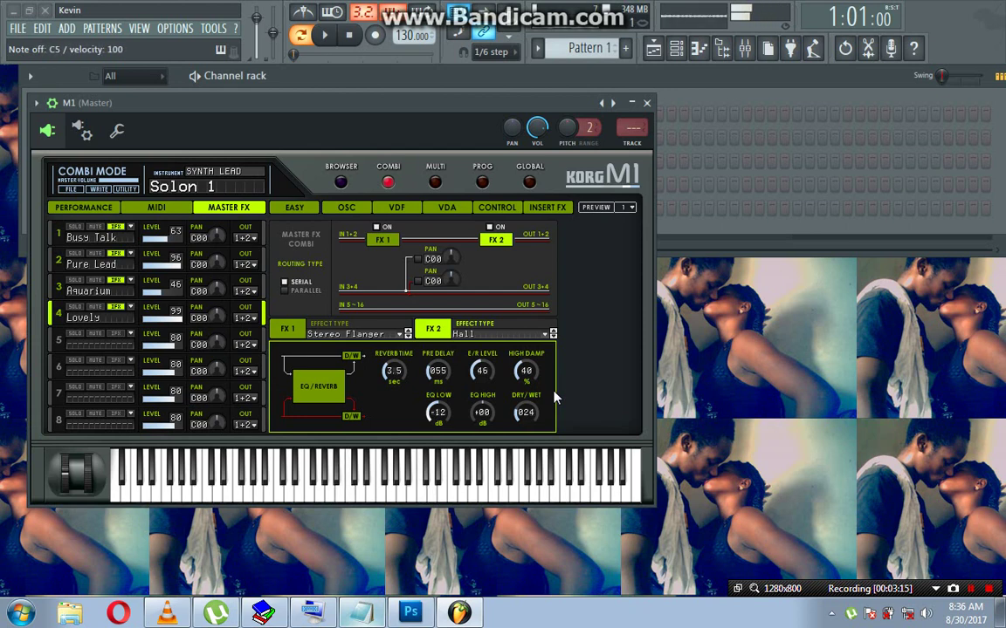
key("r")
key("w")
key("r")
key("w")
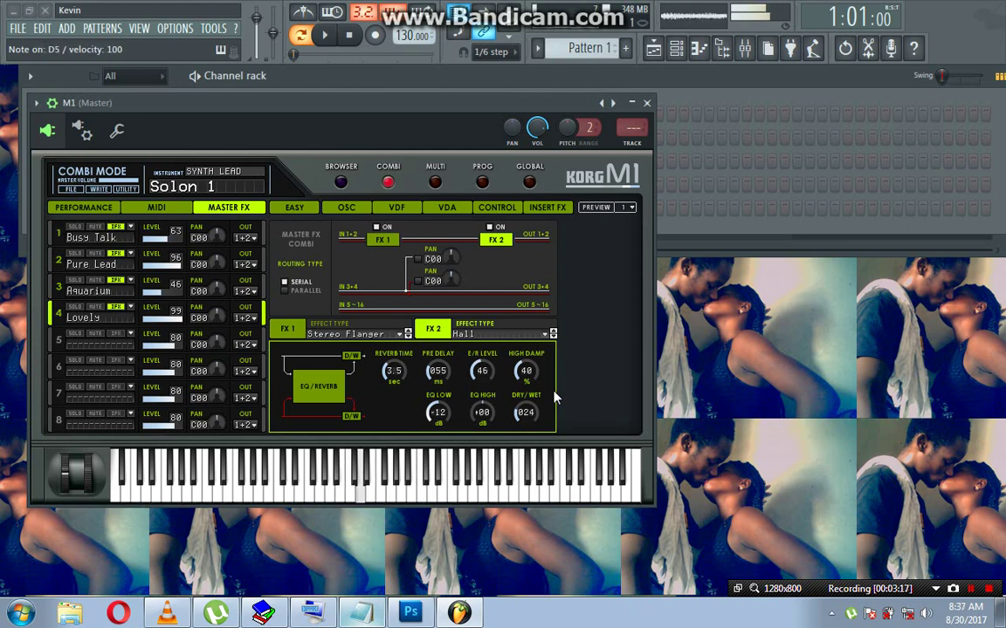
key("w")
key("y")
key("u")
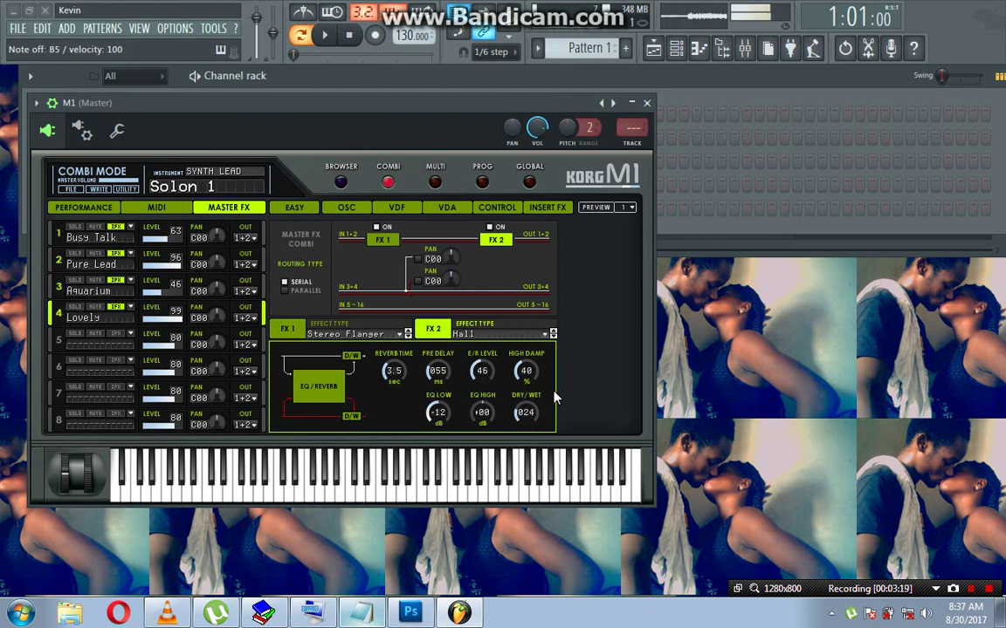
key("u")
key("o")
key("i")
key("p")
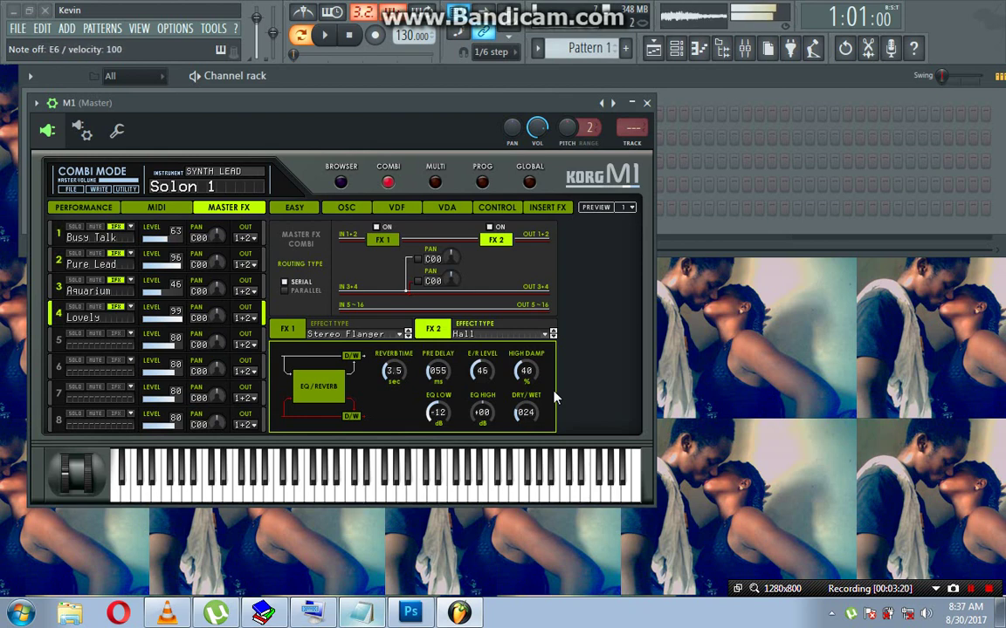
key("o")
key("bracketleft")
key("i")
key("p")
key("u")
key("o")
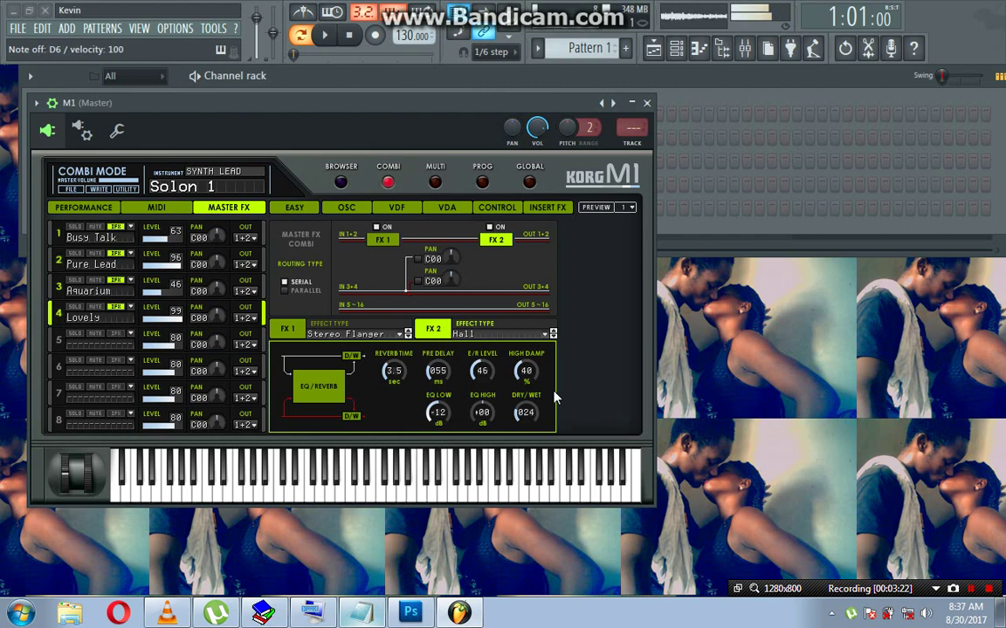
key("y")
key("i")
key("t")
key("u")
key("r")
key("y")
key("e")
key("t")
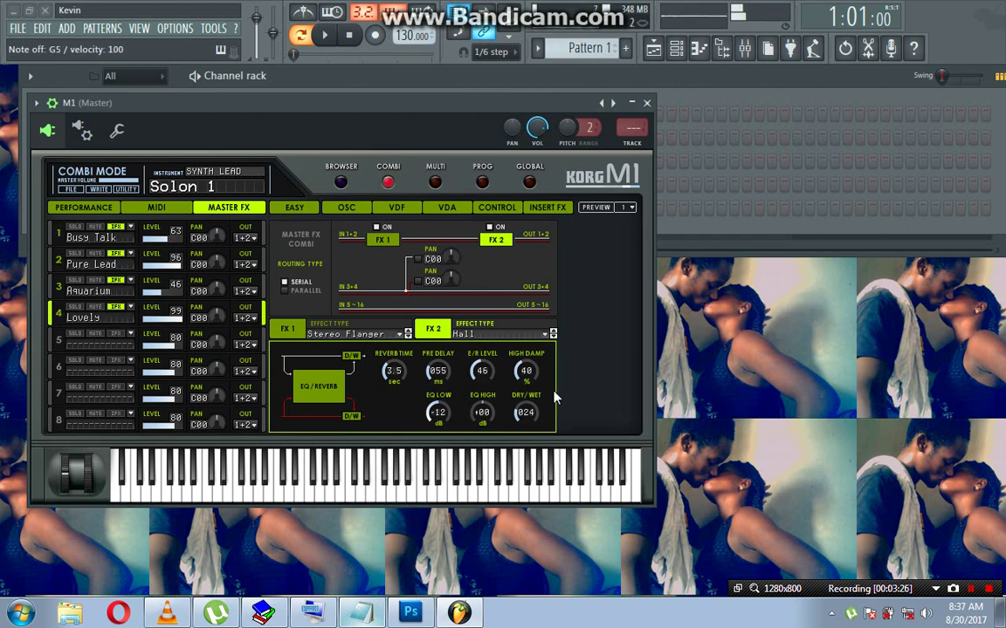
Open the file selection for loading all data into the M1.
left_click(70, 188)
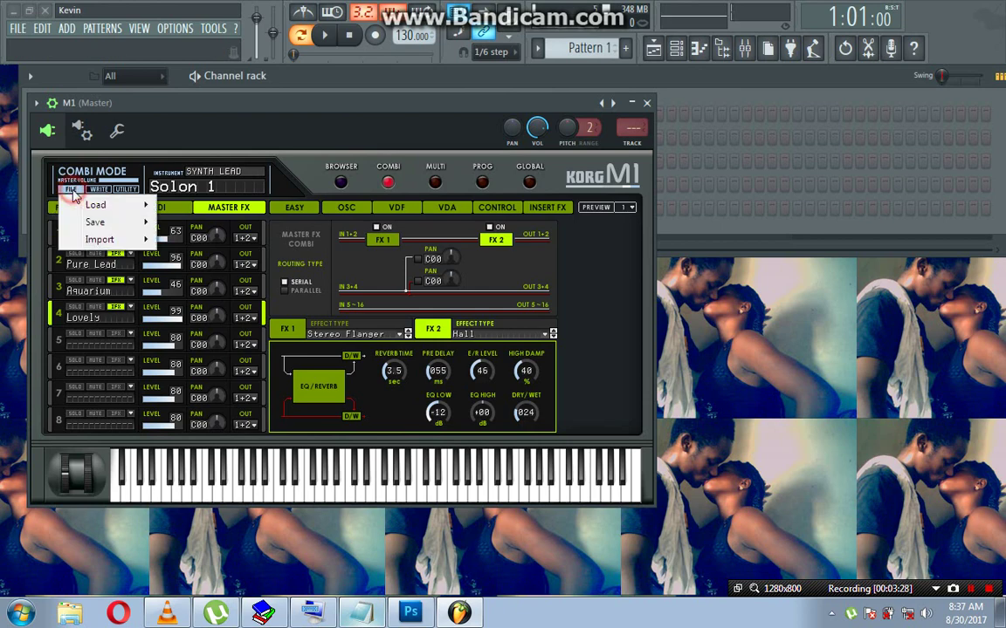
mouse_move(91, 202)
left_click(191, 207)
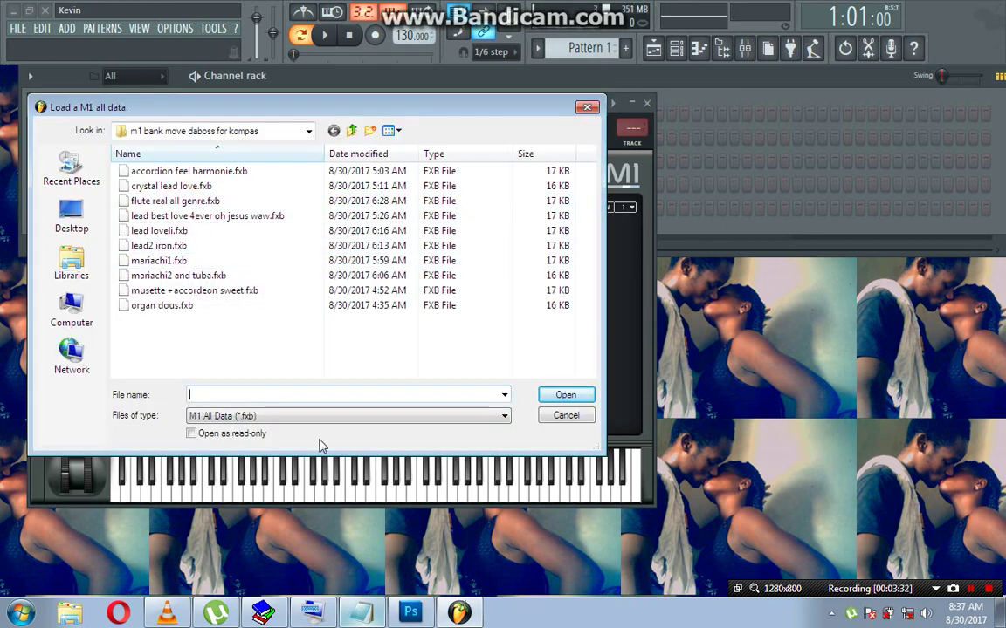
Switch to the Notepad note about the bank, highlight the word "spanich" and minimize the note.
left_click(367, 611)
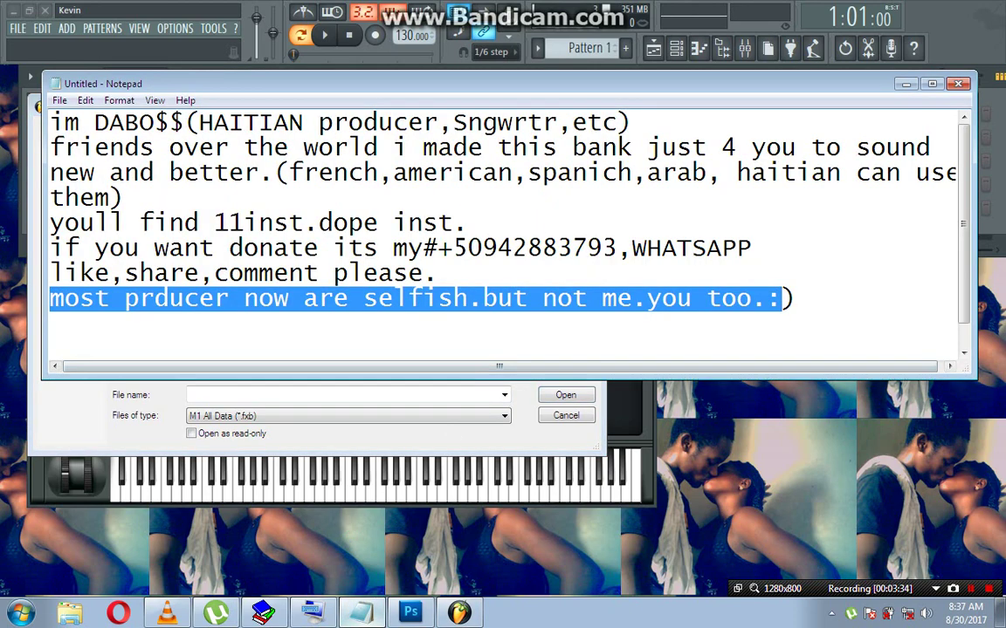
left_click_drag(630, 172, 528, 173)
left_click(908, 84)
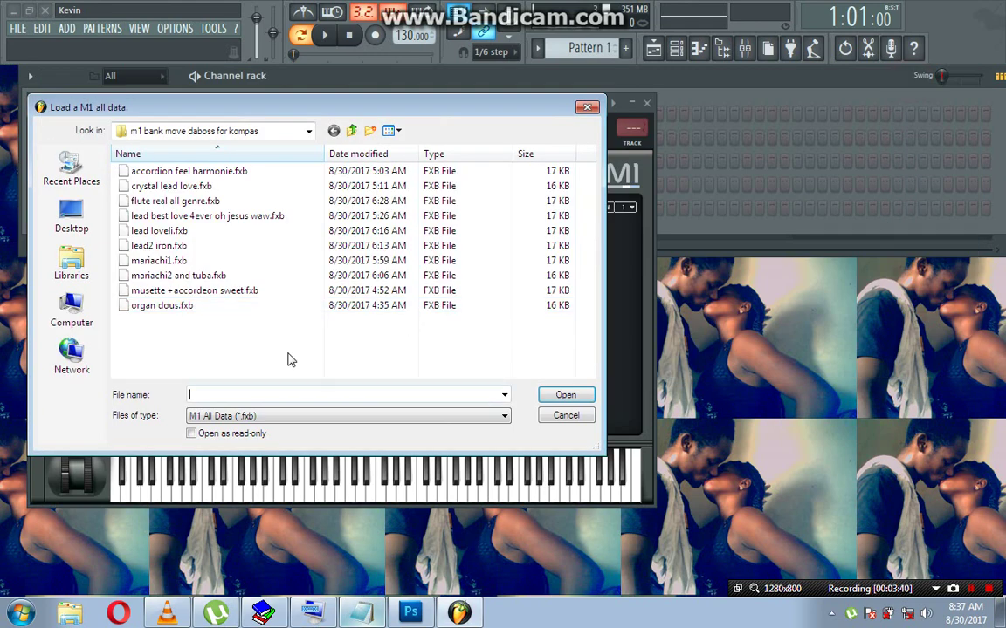
Load mariachi1.fxb into the M1 as all data and play a melody of two-note harmonies to audition it.
left_click(168, 262)
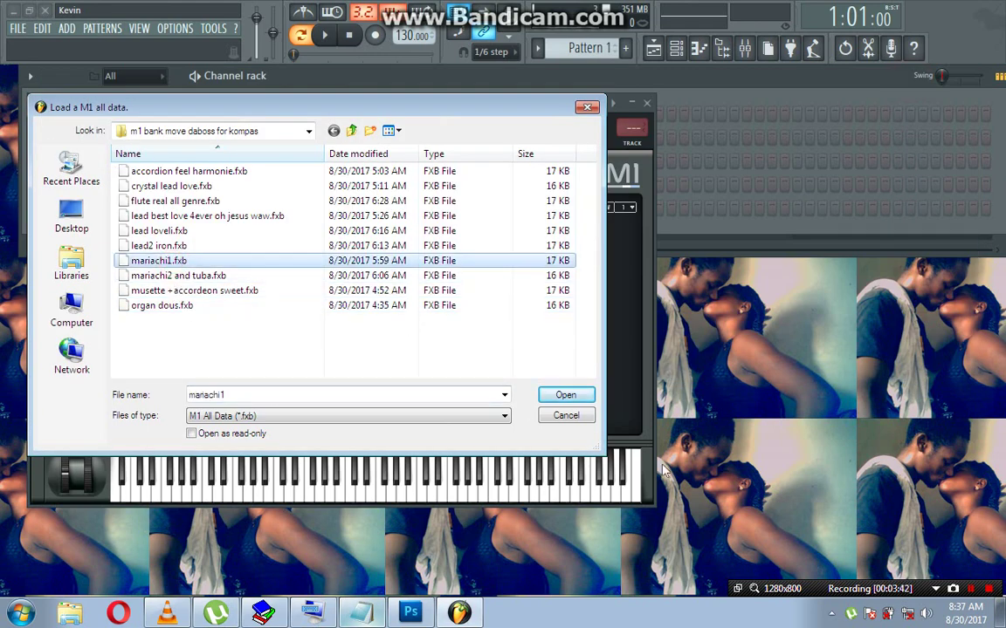
left_click(574, 396)
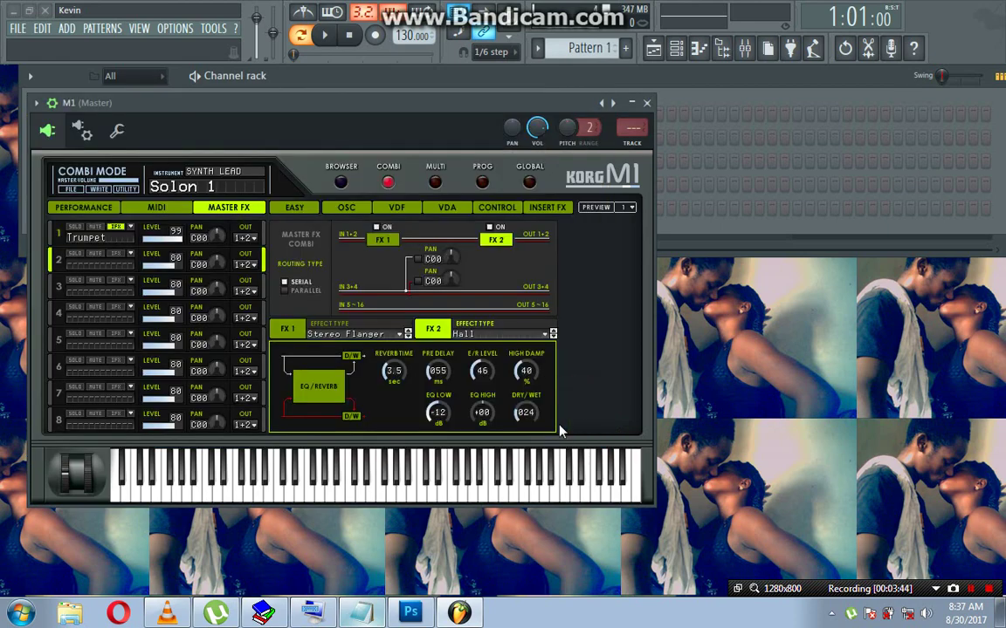
key("m")
key("w")
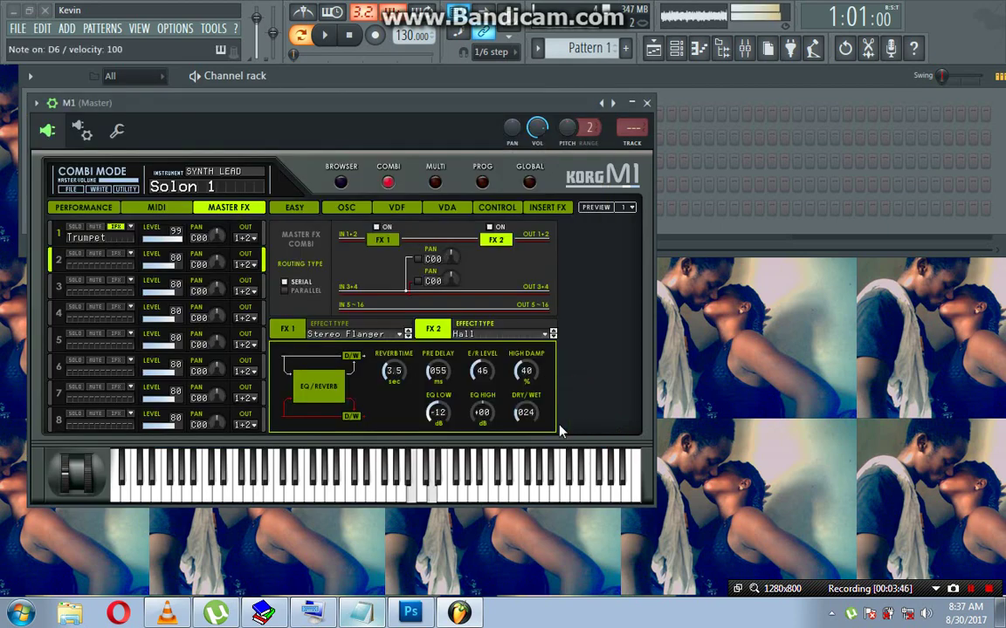
key("q")
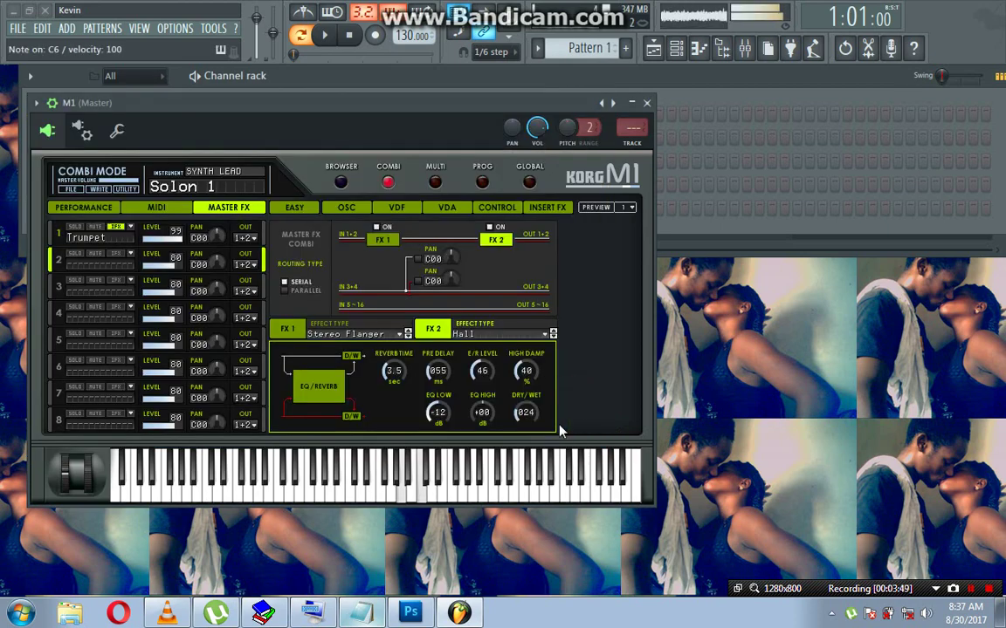
key("b")
key("m")
key("comma")
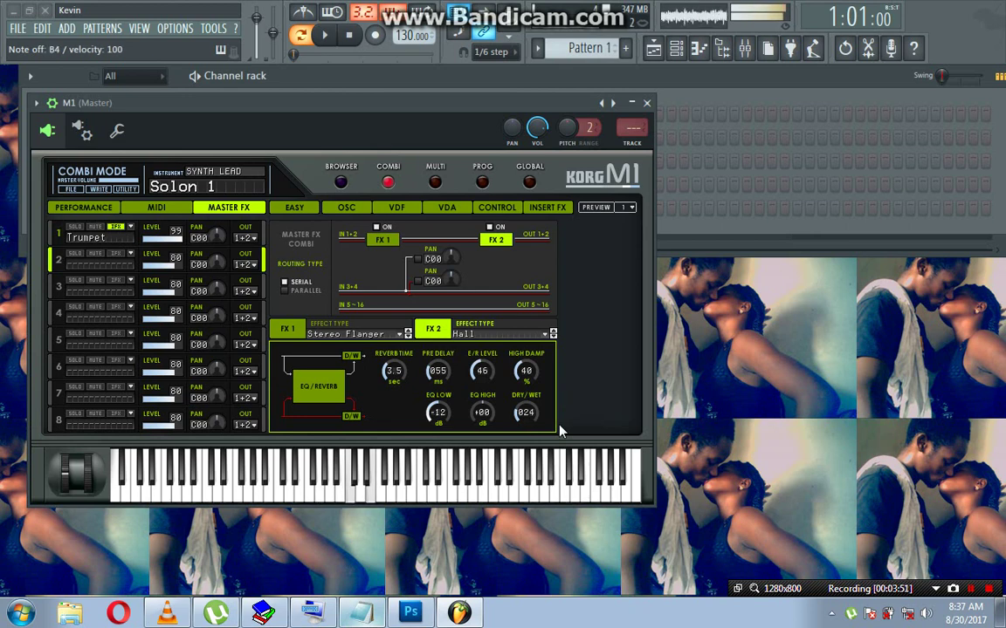
key("period")
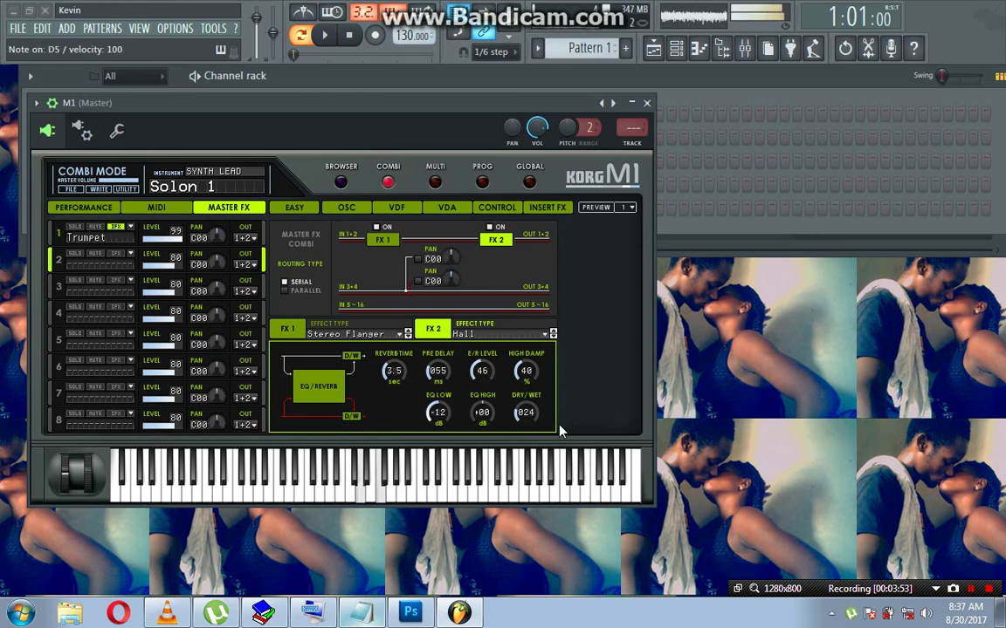
key("r")
key("y")
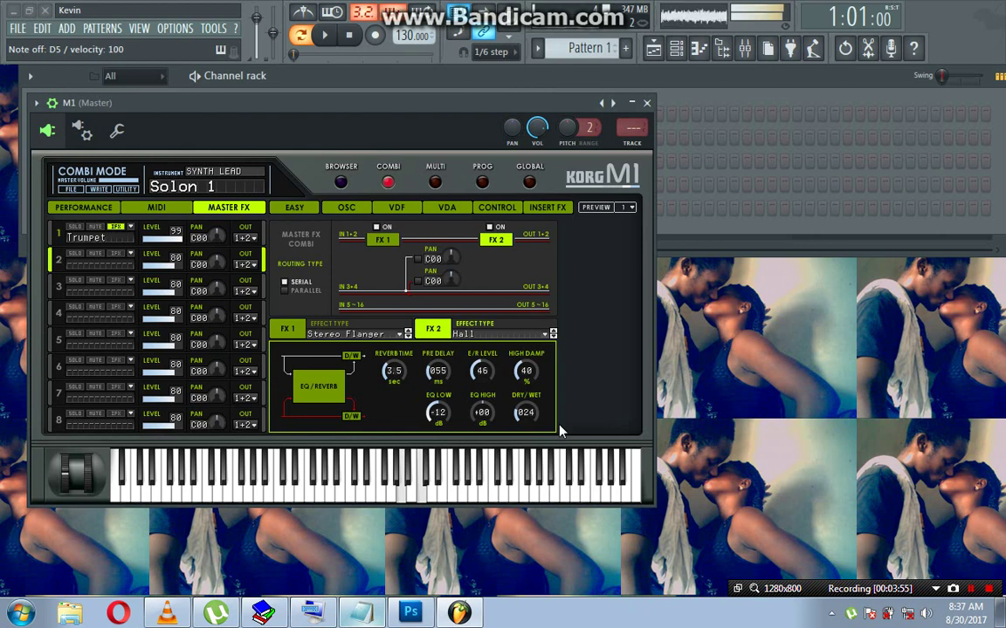
key("r")
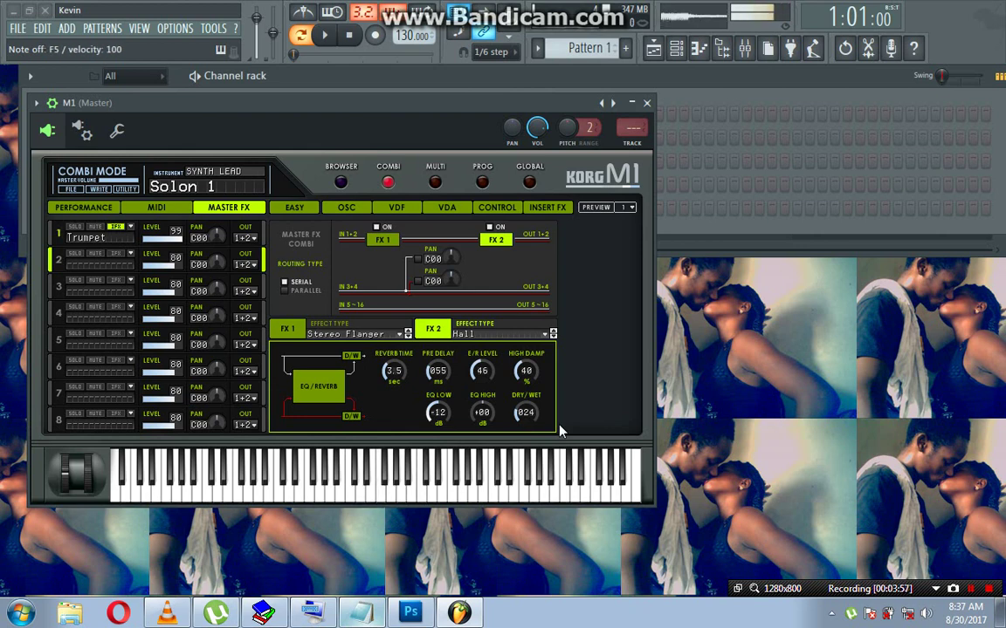
key("u")
key("o")
key("r")
key("i")
key("p")
key("r")
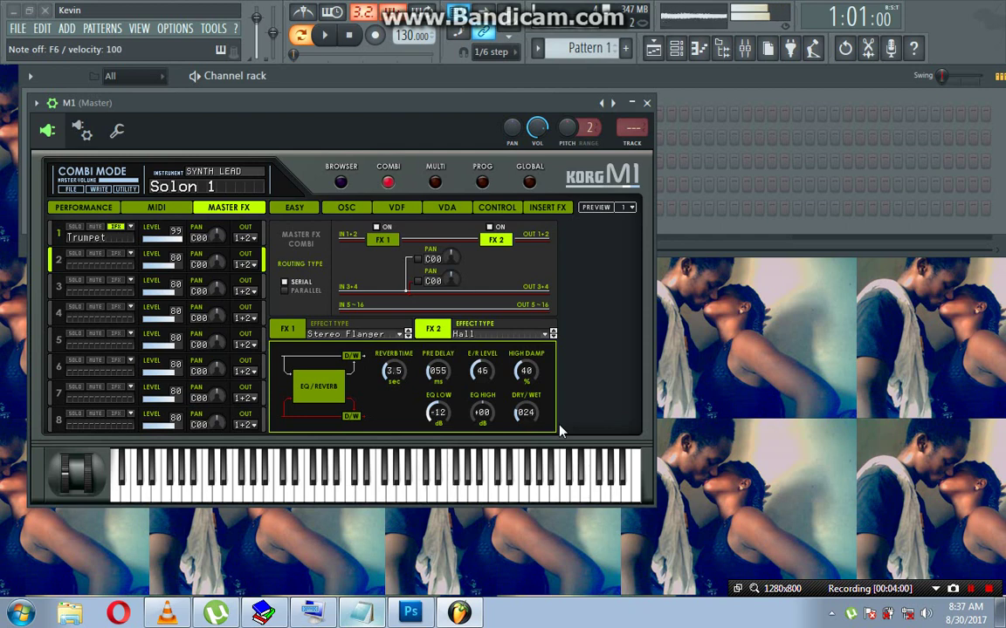
key("o")
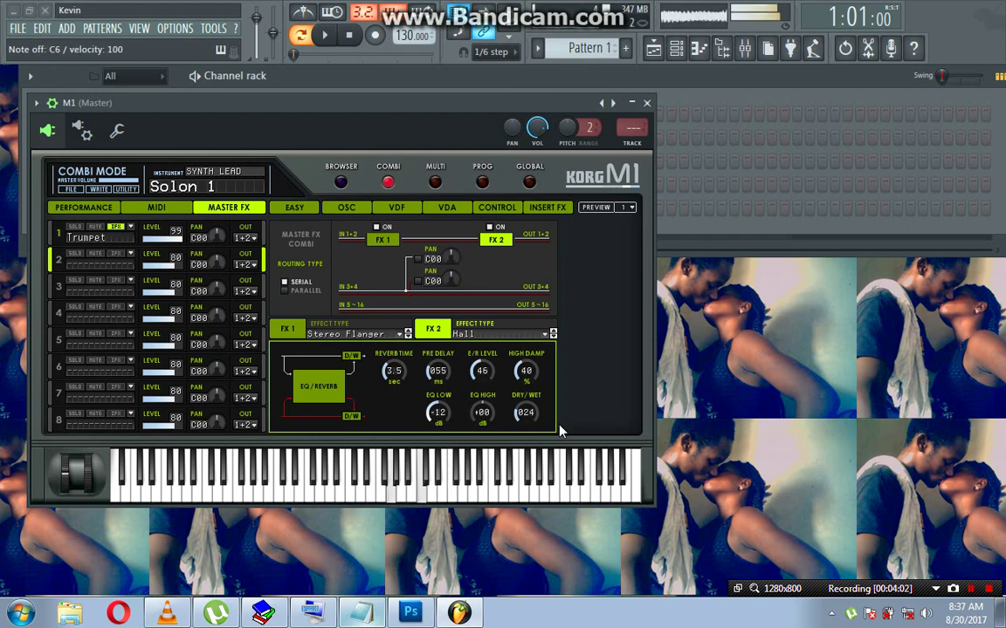
key("v")
key("m")
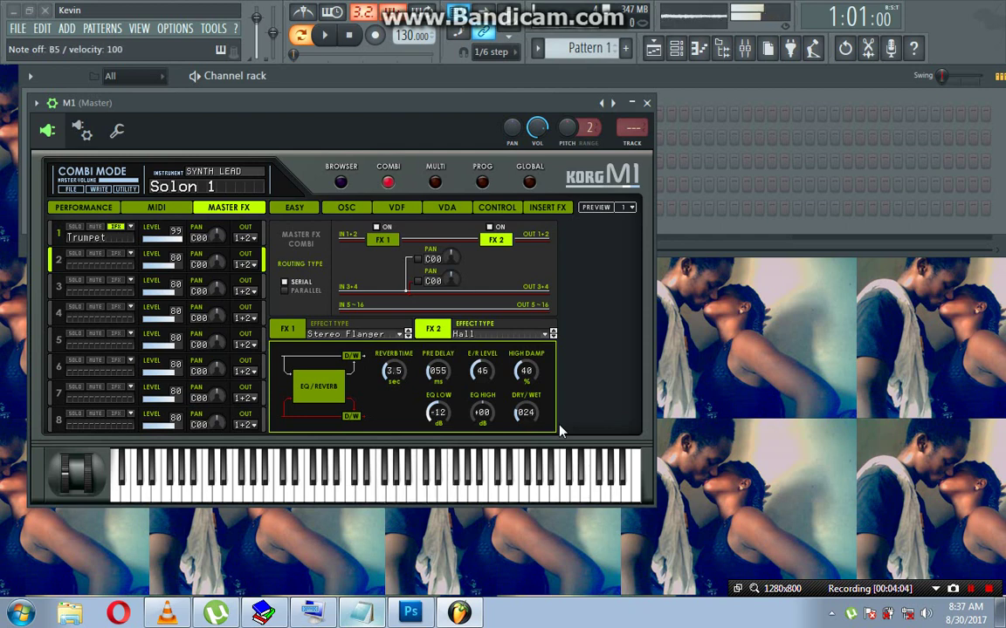
Load mariachi2 and tuba.fxb into the M1 as all data.
left_click(70, 188)
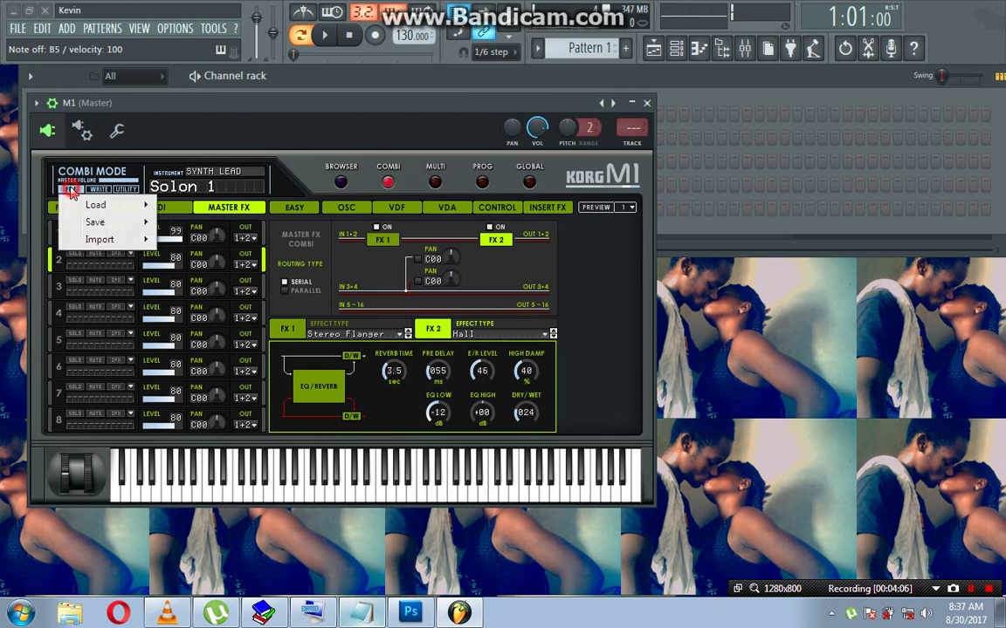
mouse_move(91, 200)
left_click(190, 206)
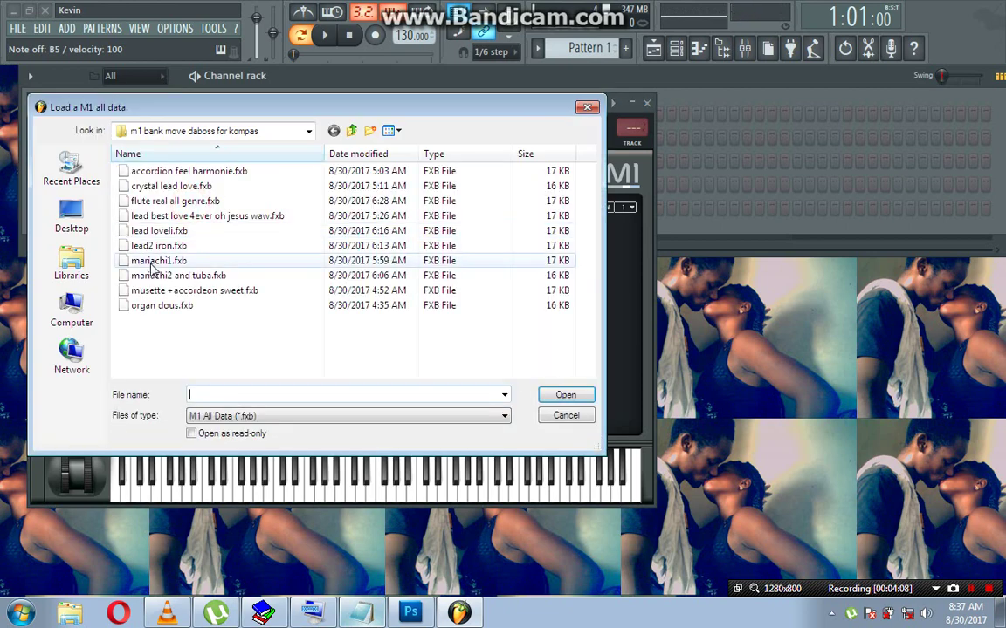
left_click(171, 276)
left_click(563, 395)
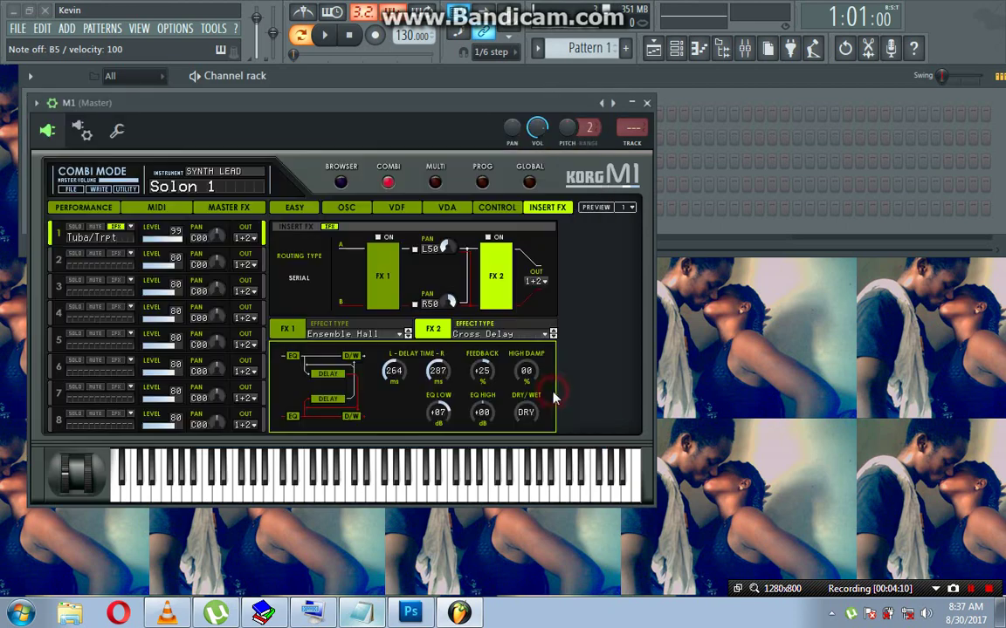
Play a melody with repeated notes and two-note harmonies on the M1 to audition the mariachi2 and tuba bank.
key("q")
key("q")
key("q")
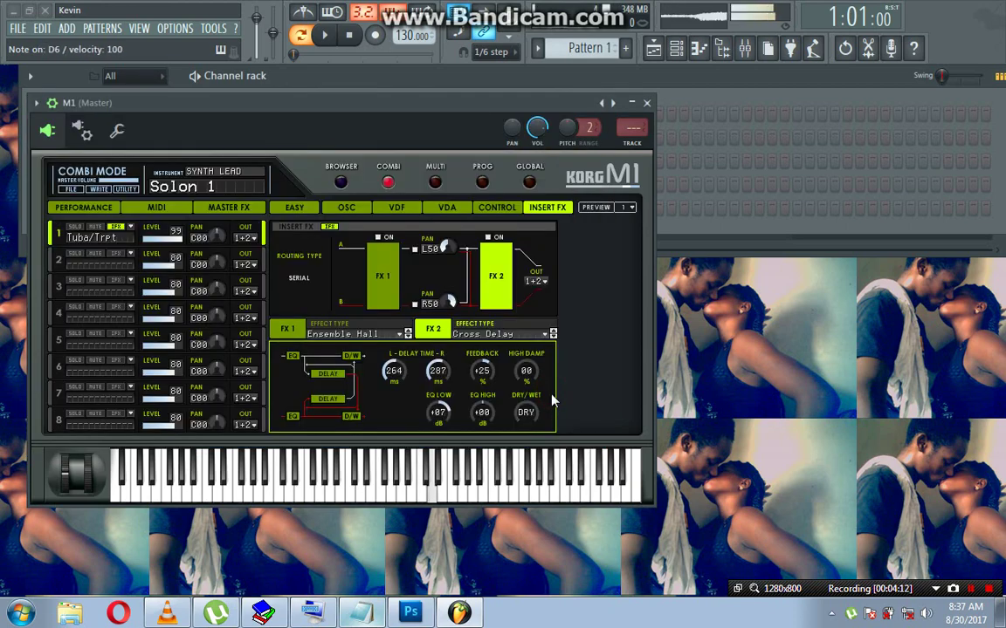
key("q")
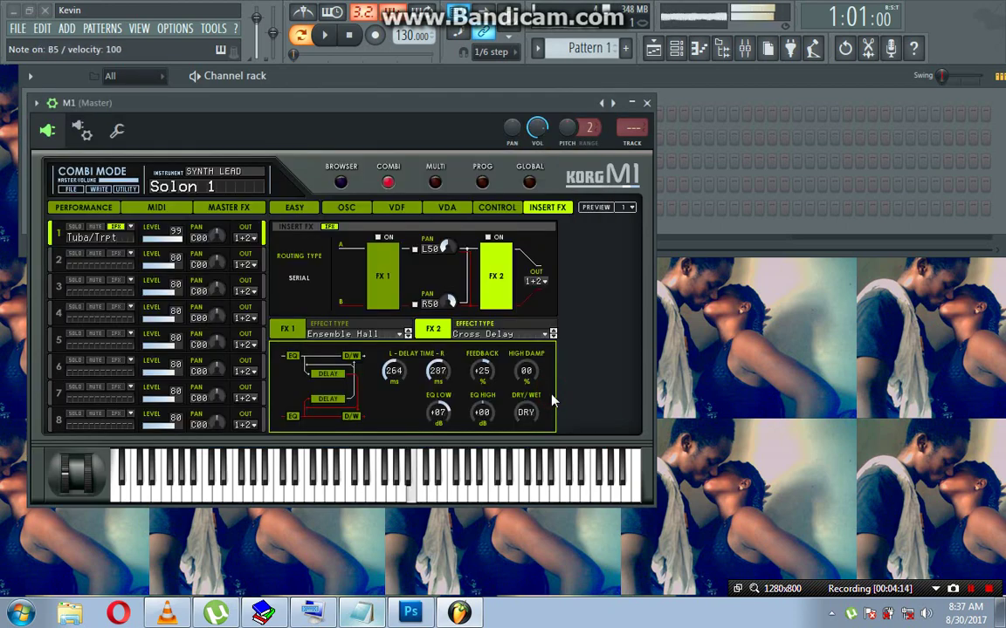
key("c")
key("m")
key("q")
key("q")
key("m")
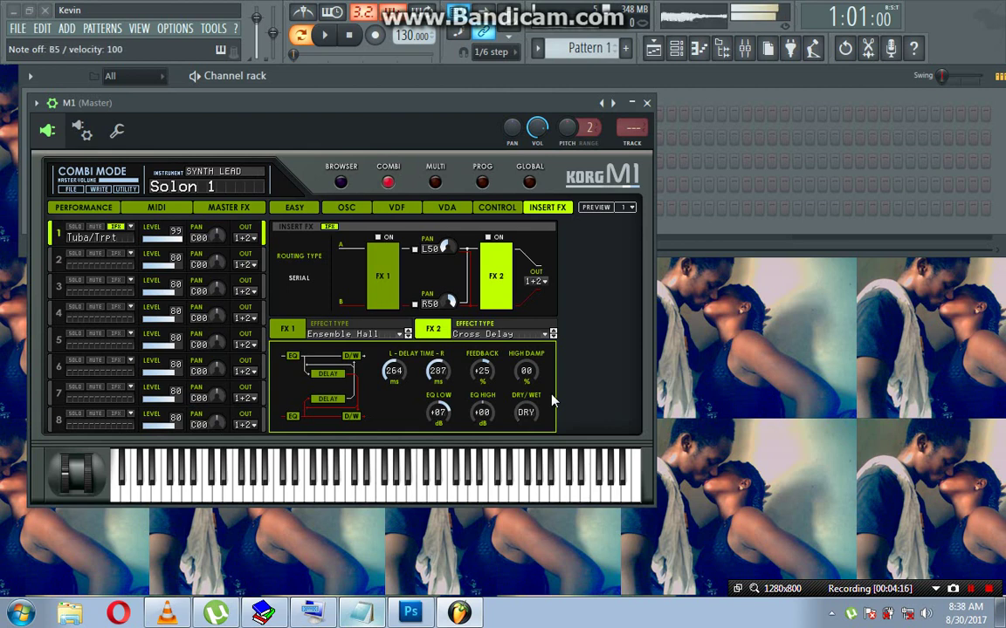
key("n")
key("b")
key("n")
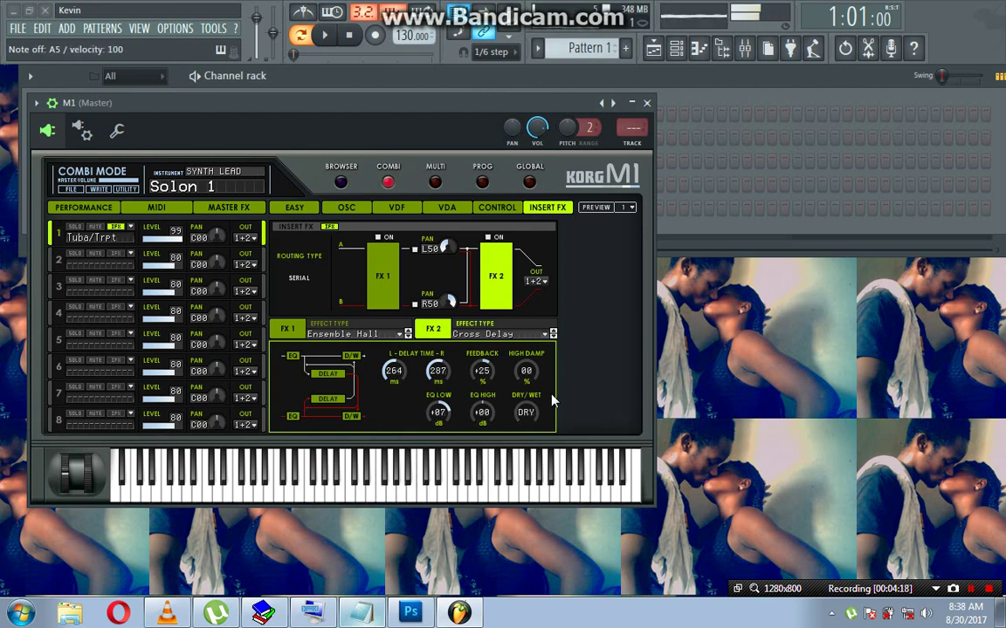
key("c")
key("z")
key("n")
key("q")
key("v")
key("x")
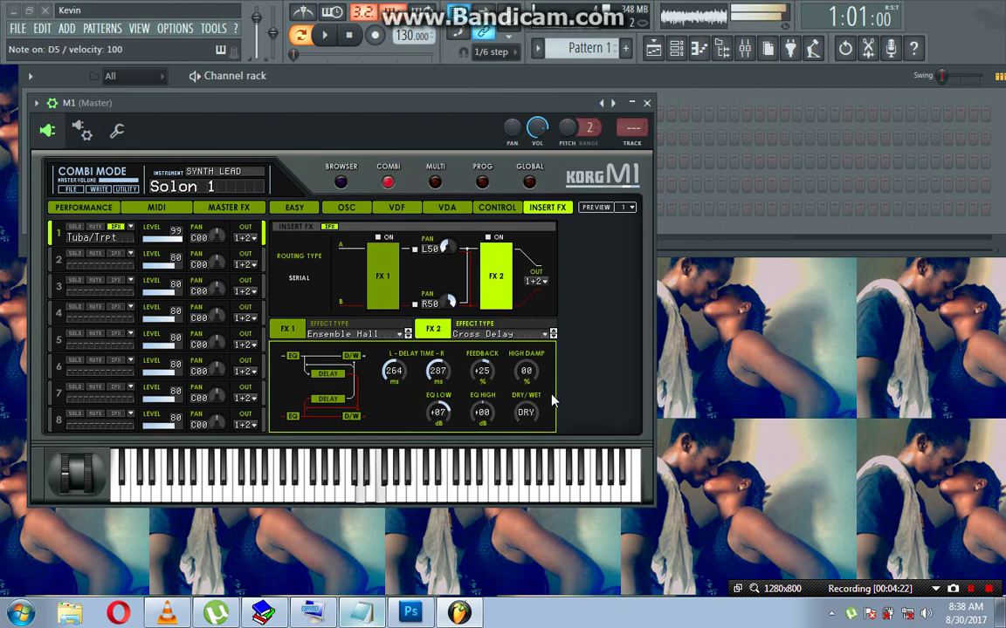
Load organ dous.fxb into the M1 as all data.
left_click(70, 189)
left_click(86, 202)
left_click(201, 204)
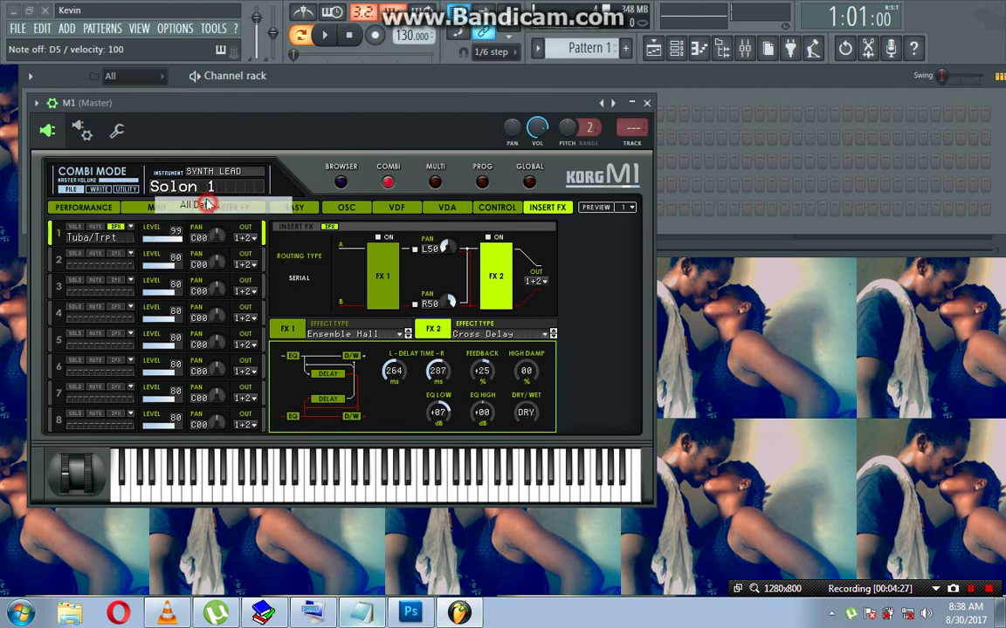
left_click(171, 307)
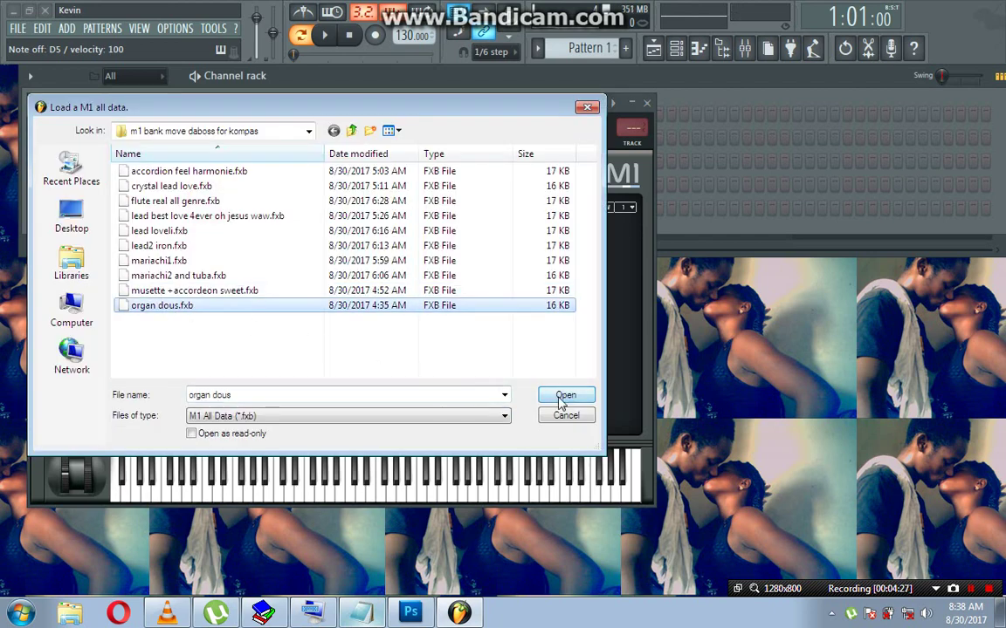
left_click(563, 396)
Play a long stepwise melody with low and high two-note harmonies on the M1 to audition the organ dous bank.
key("m")
key("comma")
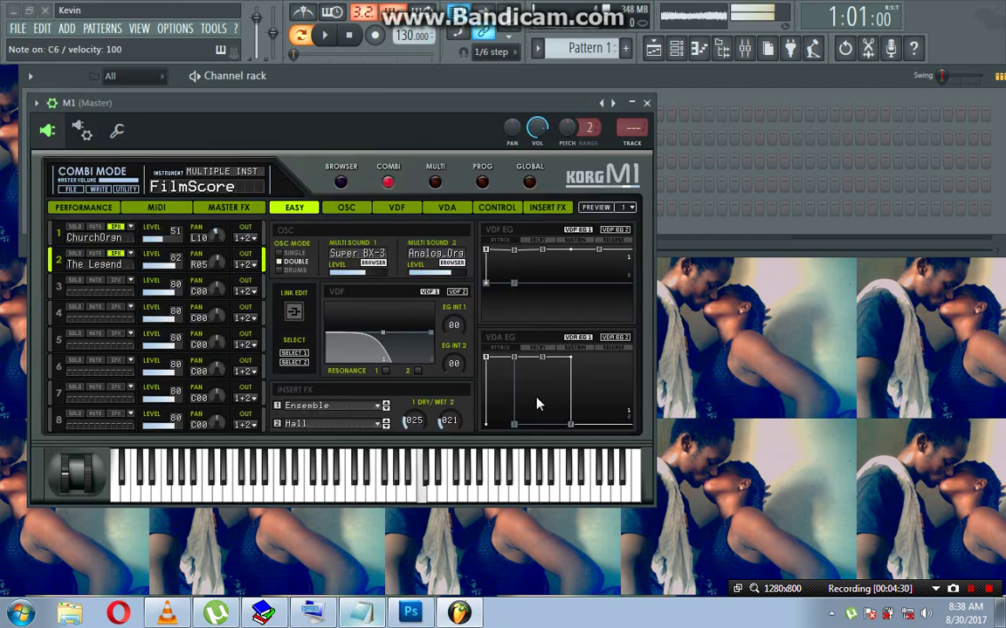
key("period")
key("comma")
key("n")
key("comma")
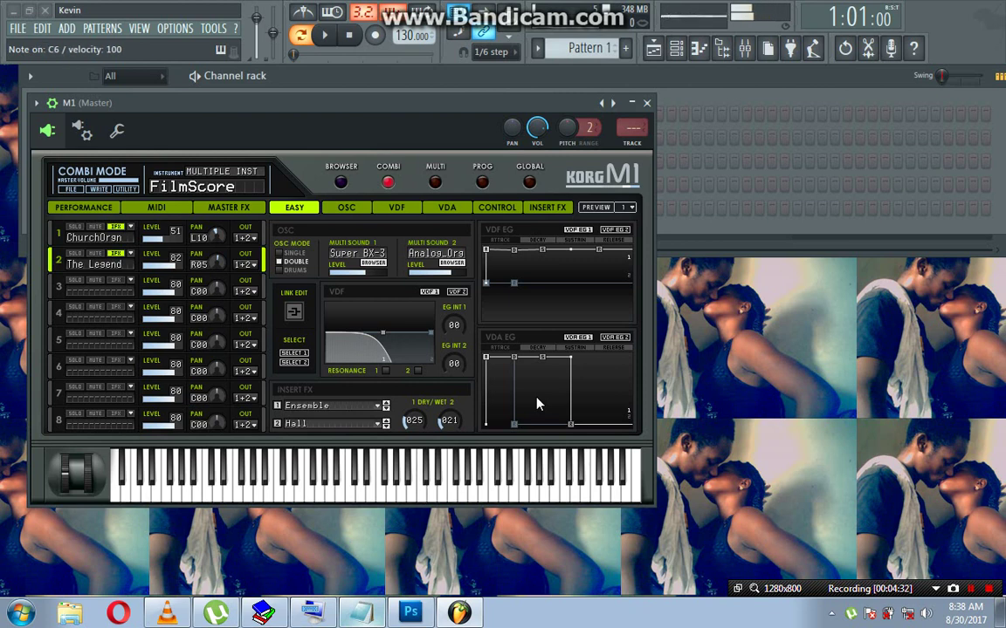
key("b")
key("m")
key("q")
key("w")
key("e")
key("r")
key("r")
key("t")
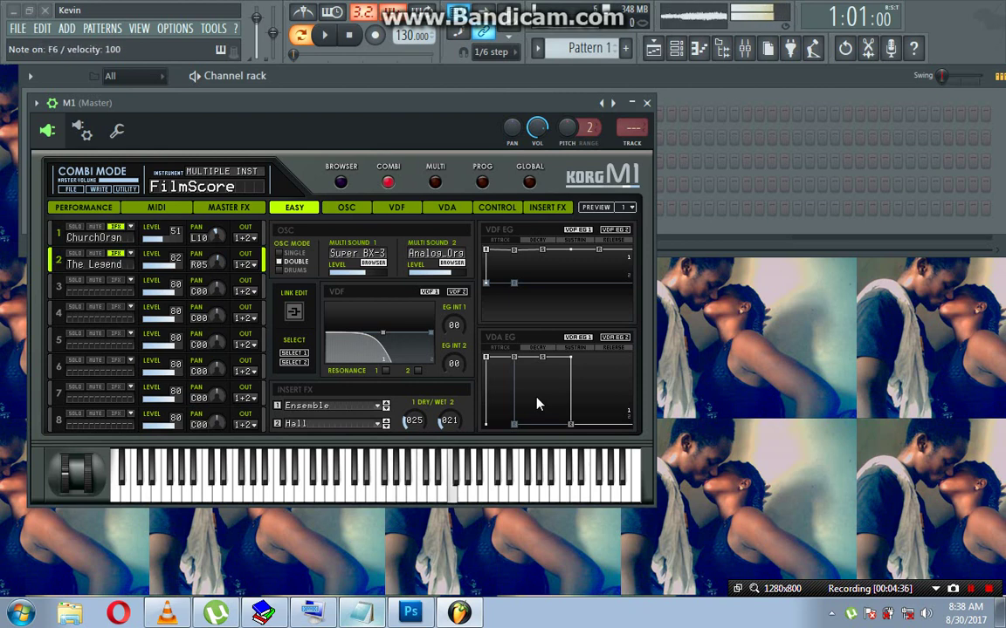
key("r")
key("e")
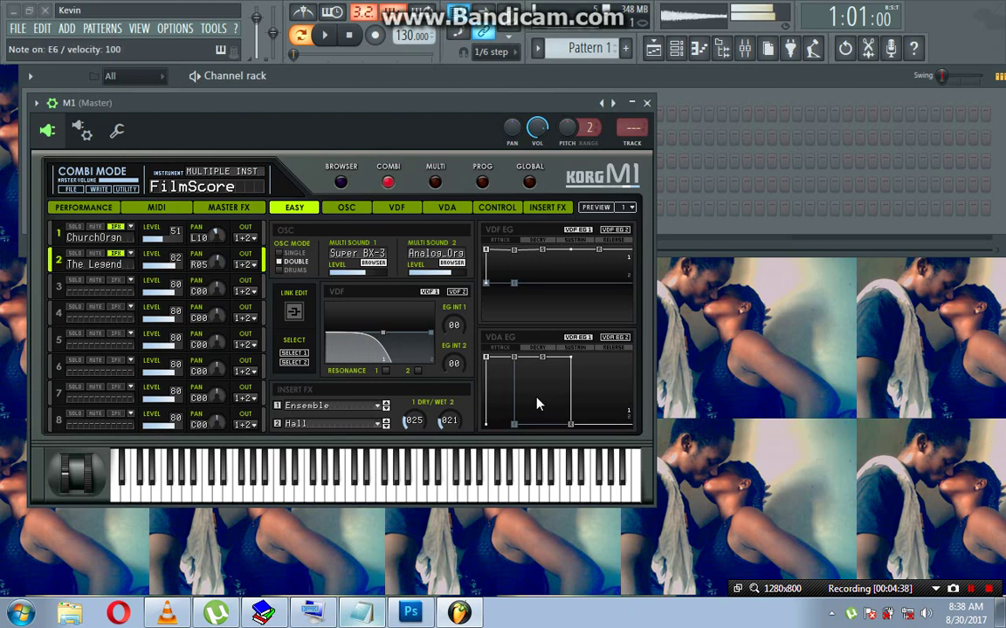
key("w")
key("q")
key("q")
key("w")
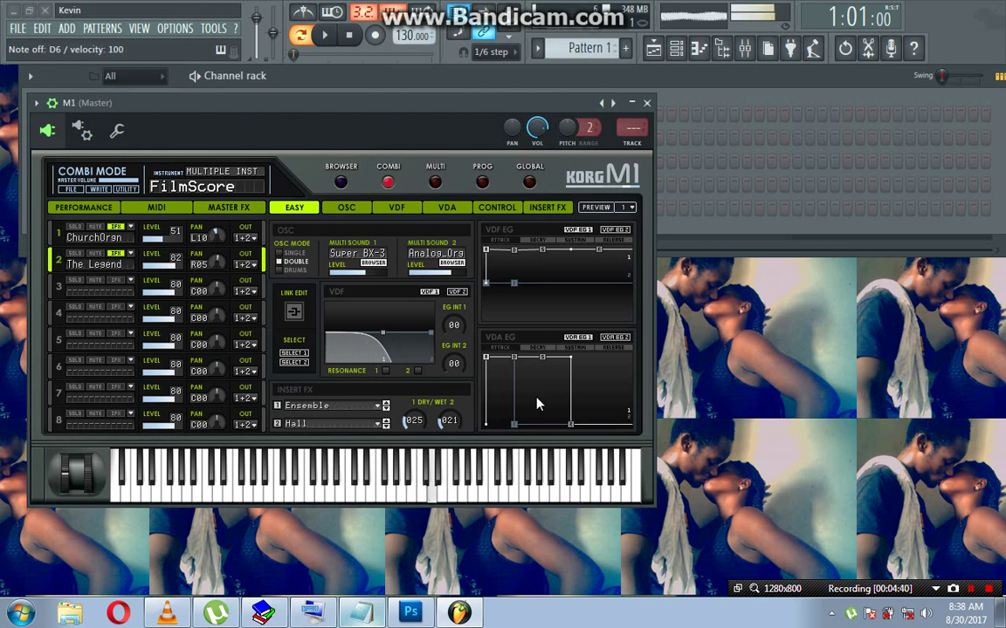
key("q")
key("m")
key("n")
key("n")
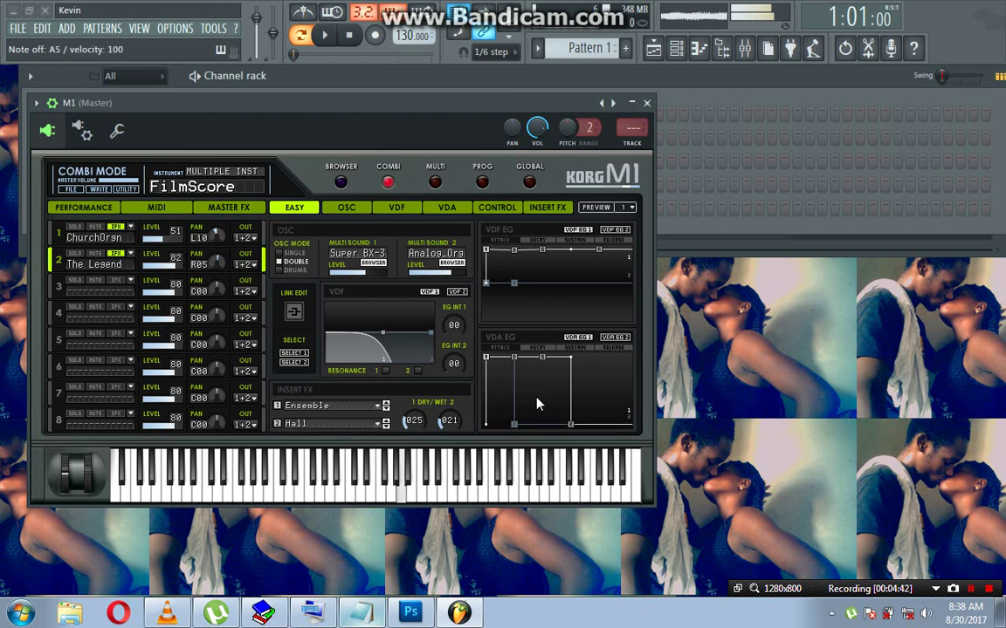
key("q")
key("m")
key("w")
key("q")
key("e")
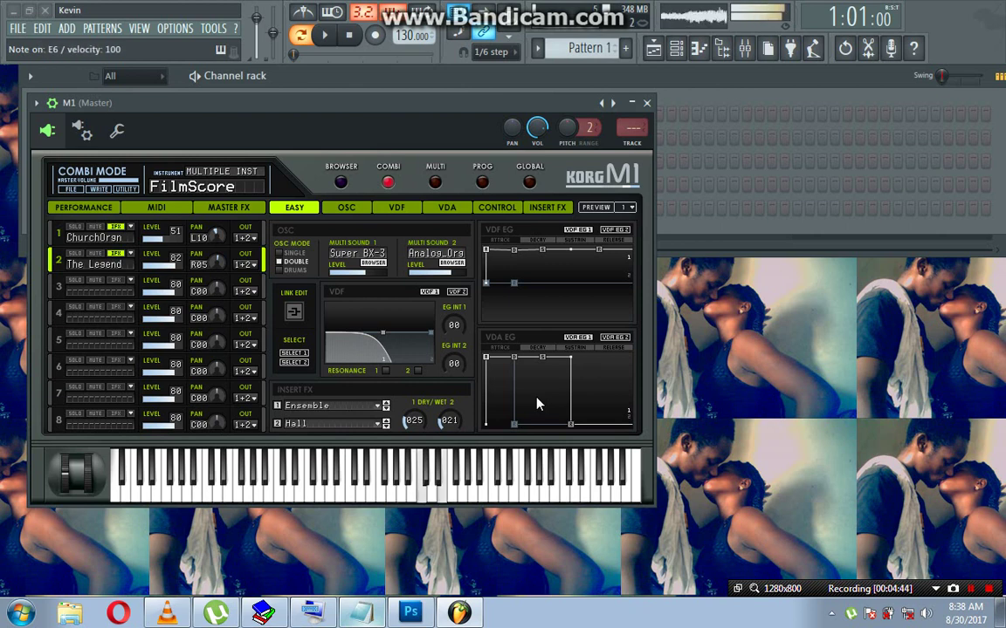
key("x")
key("z")
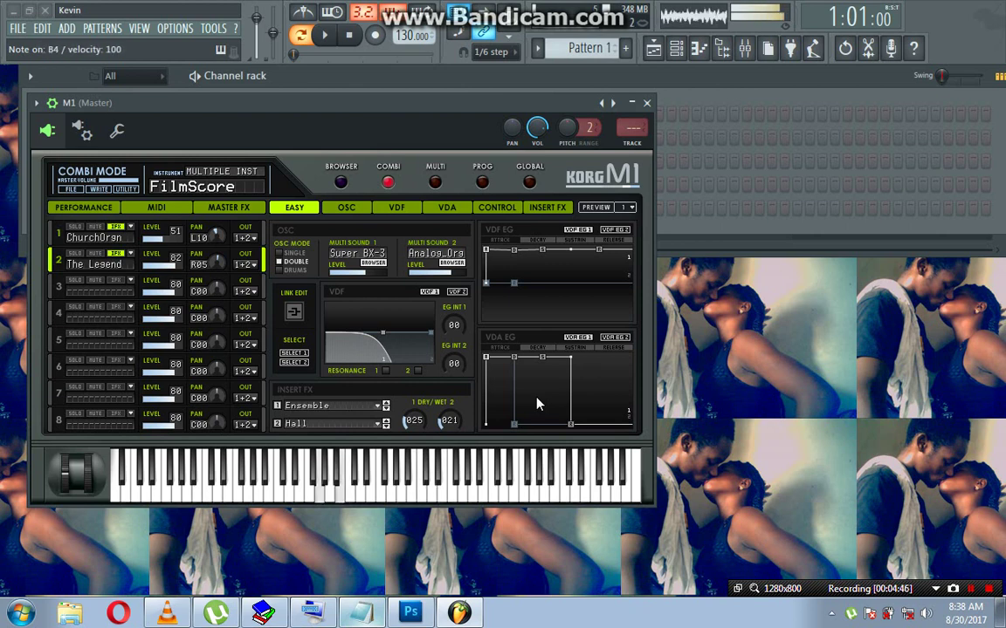
key("w")
key("r")
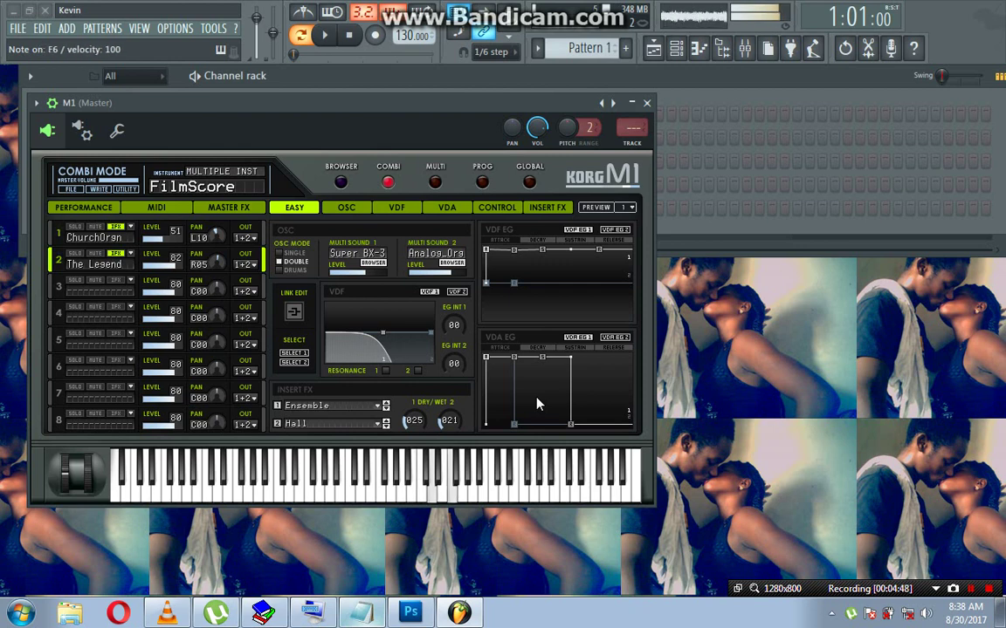
key("q")
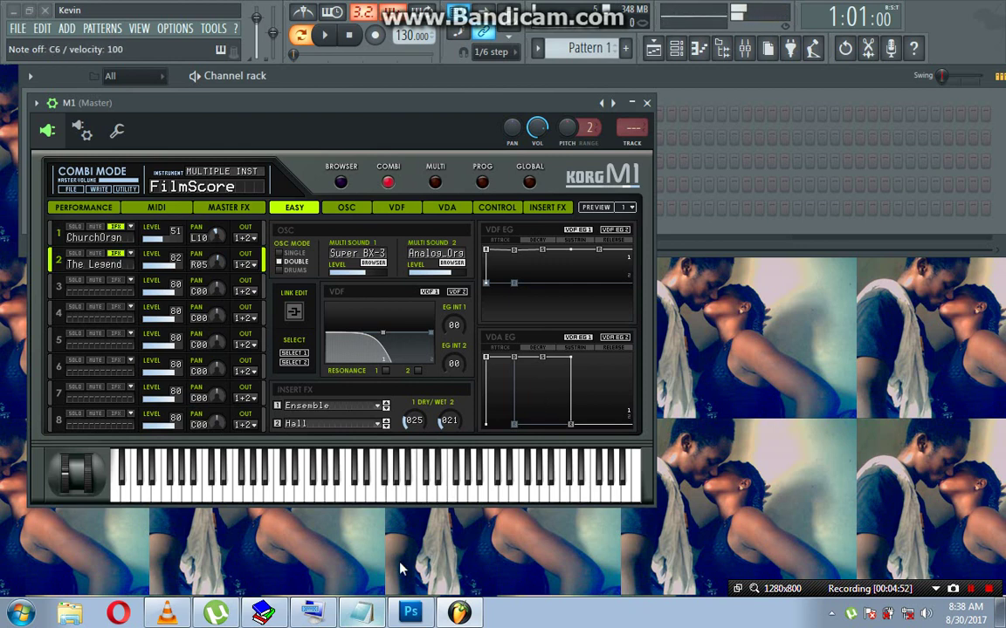
Switch to the Notepad note about the bank and add a closing line reading "BYE LOVE" below the existing text.
left_click(360, 614)
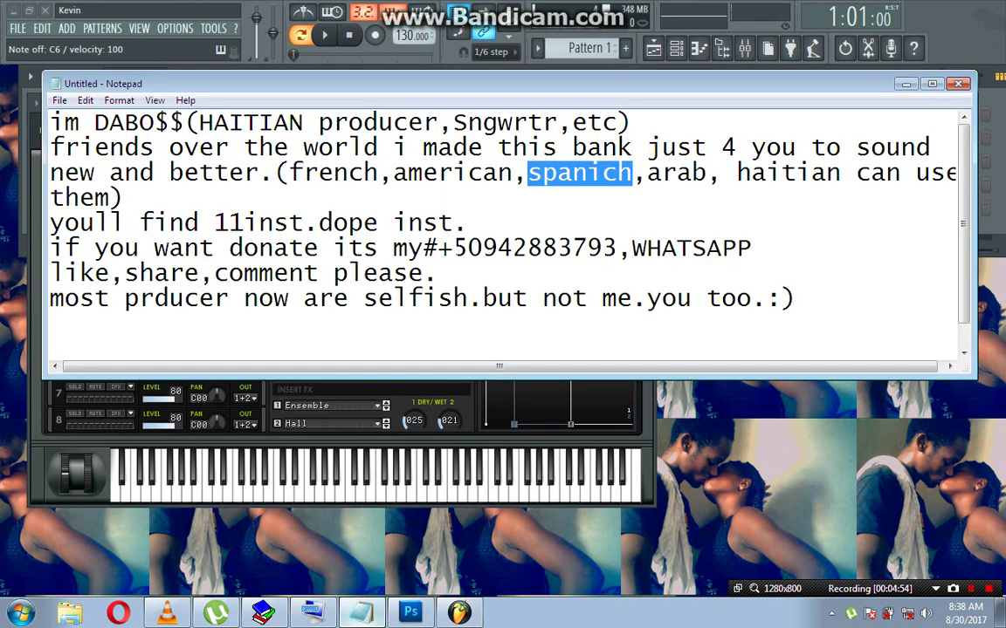
left_click(804, 298)
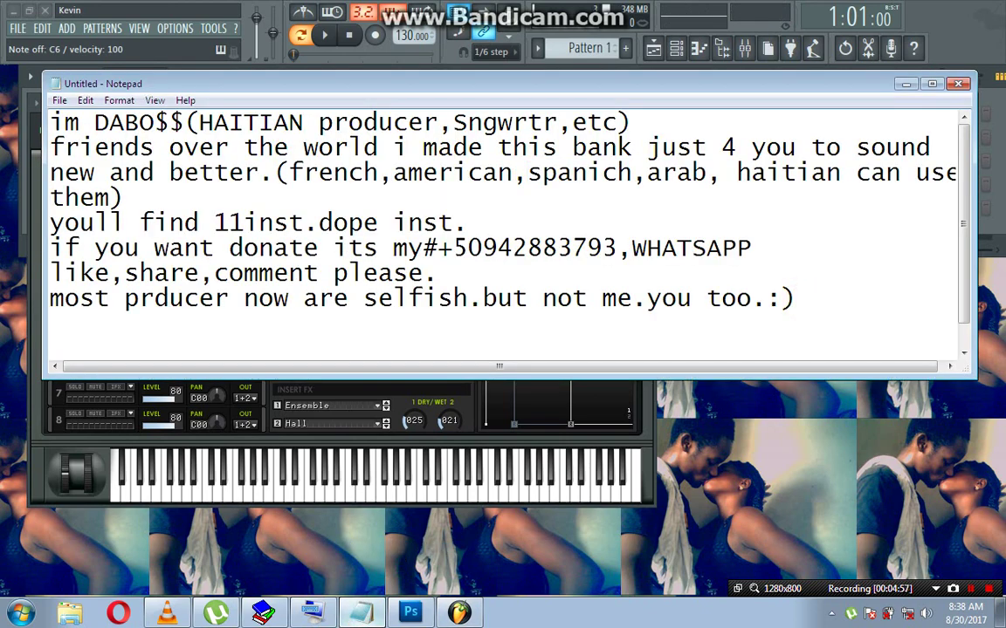
key("Return")
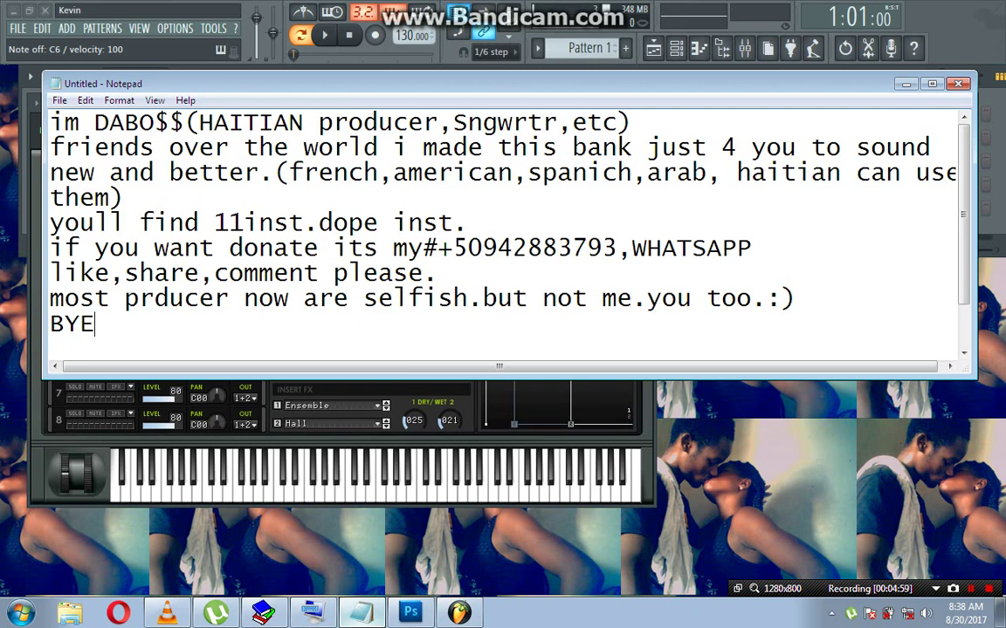
type("BYE  LOVE")
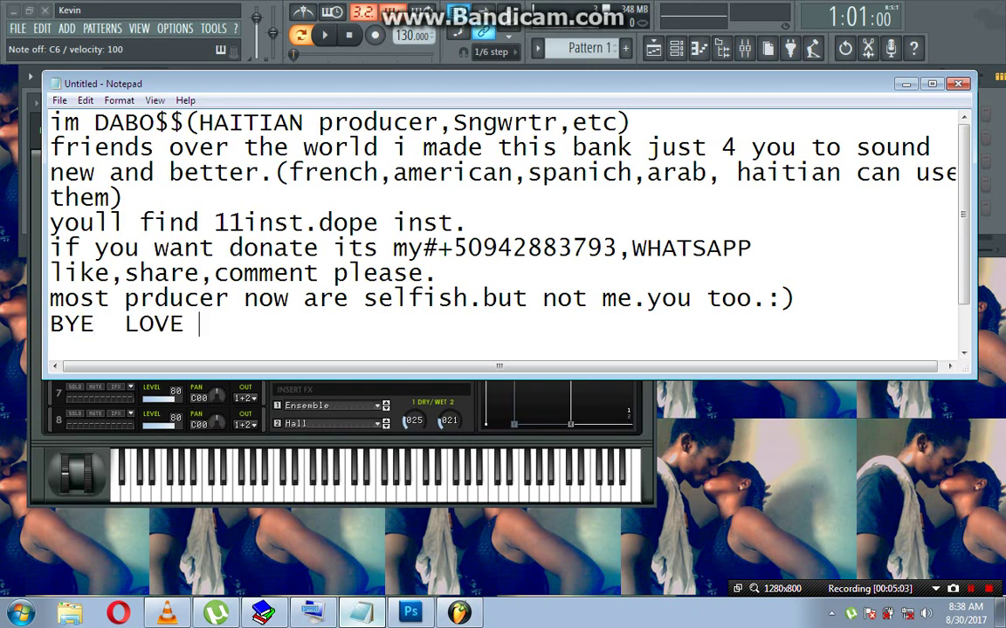